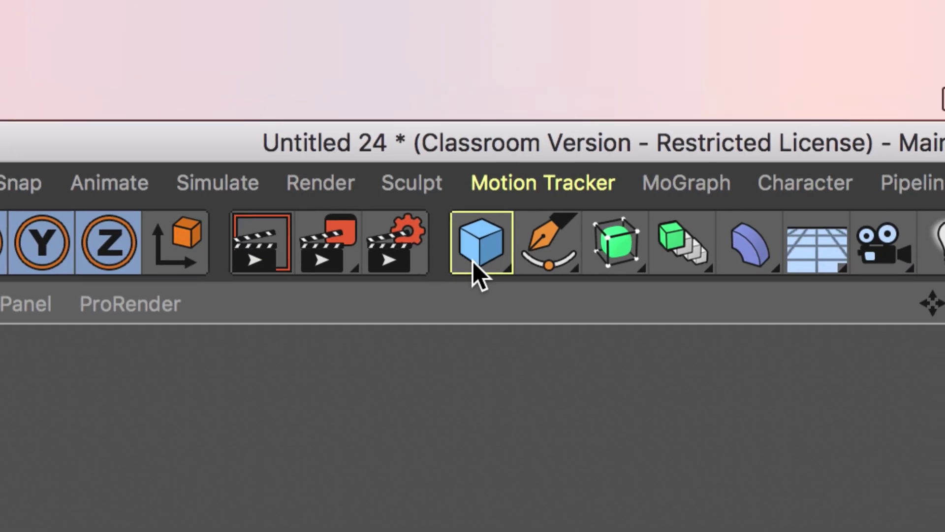
Add a Platonic primitive sized 400 cm along each axis
left_click(473, 259)
left_click(526, 283)
left_click_drag(477, 266, 469, 266)
type("2")
Give the Platonic a Vibrate tag and enable position vibration with an amplitude of 50 cm on all three axes
right_click(472, 271)
mouse_move(472, 275)
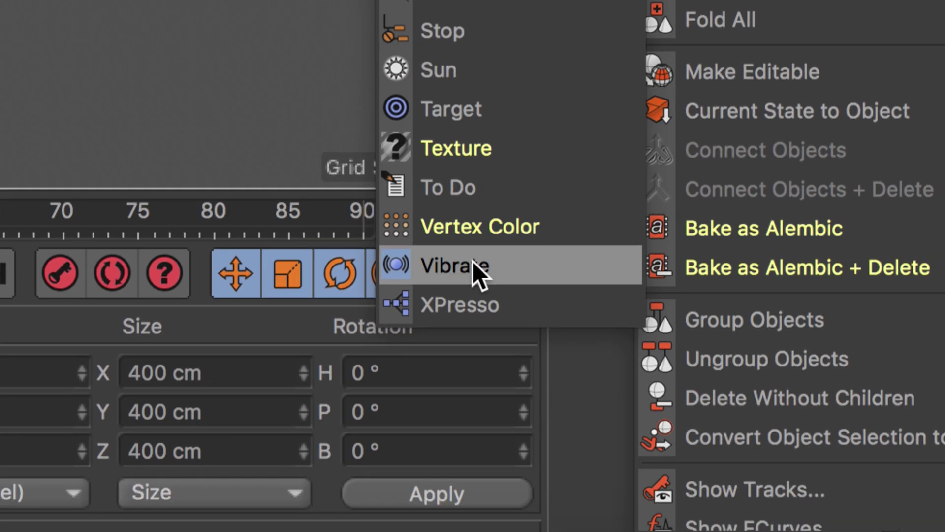
left_click(473, 266)
left_click(738, 394)
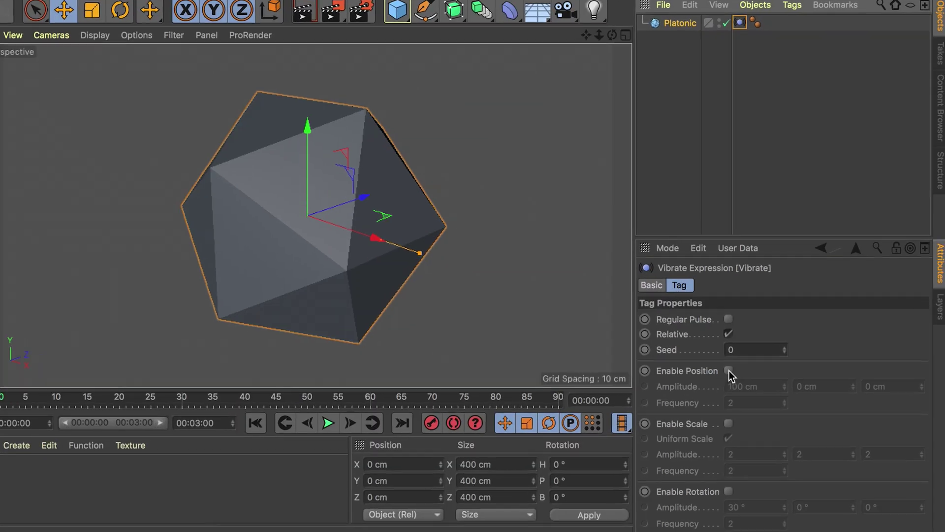
left_click(749, 406)
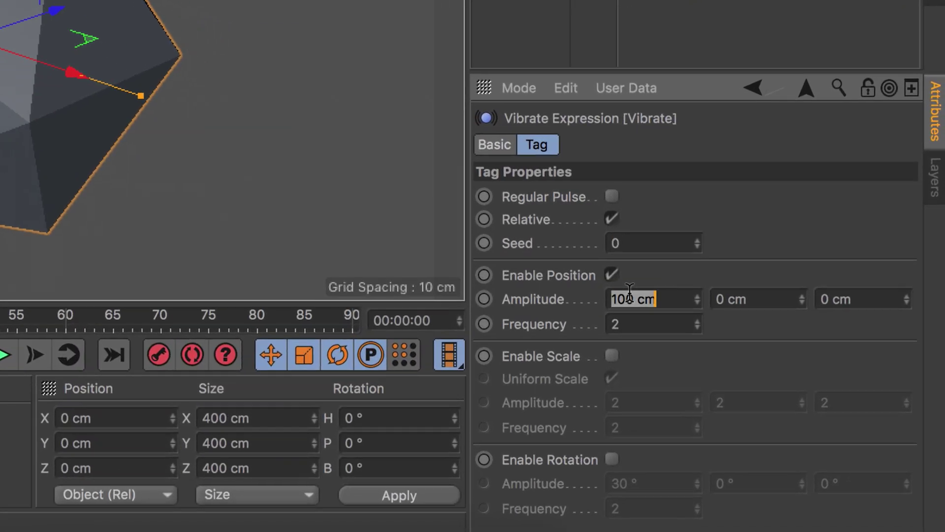
type("5")
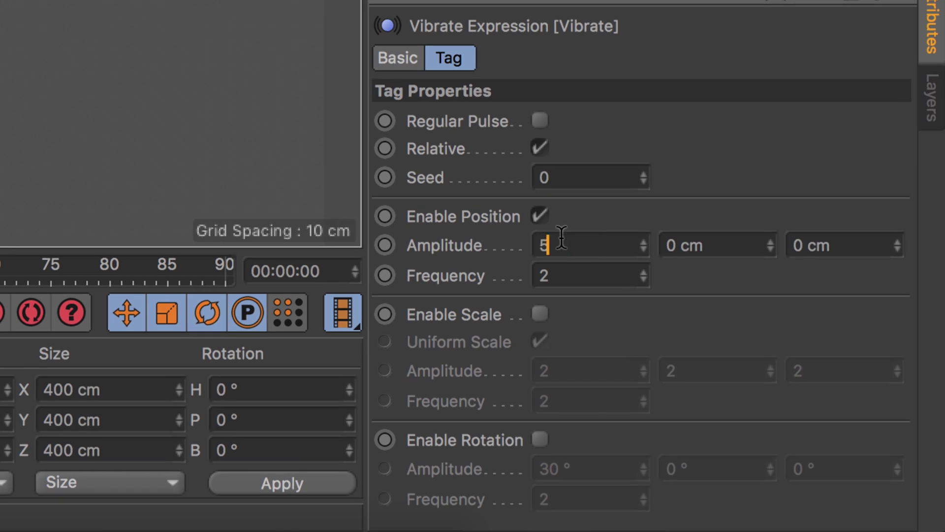
Enable scale and rotation vibration on the Vibrate tag and adjust their amplitudes
left_click(540, 313)
left_click(579, 377)
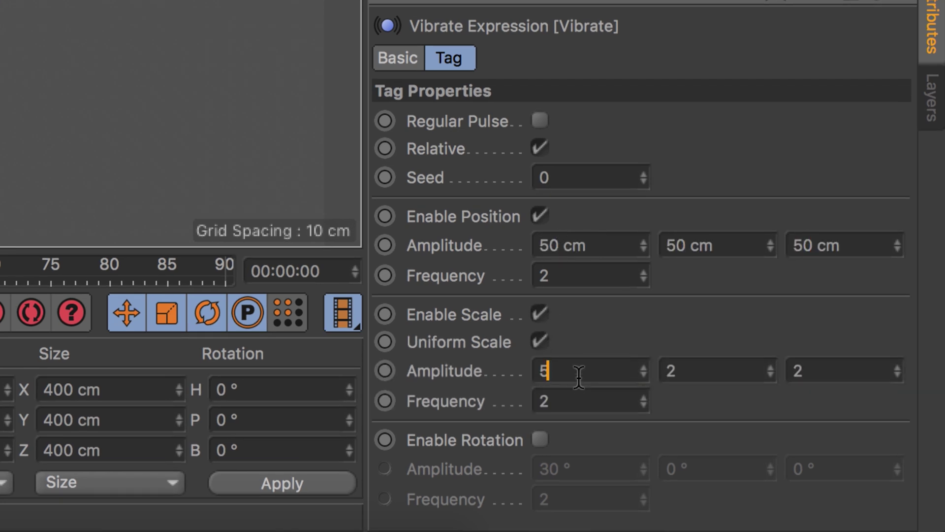
left_click(542, 438)
left_click(553, 459)
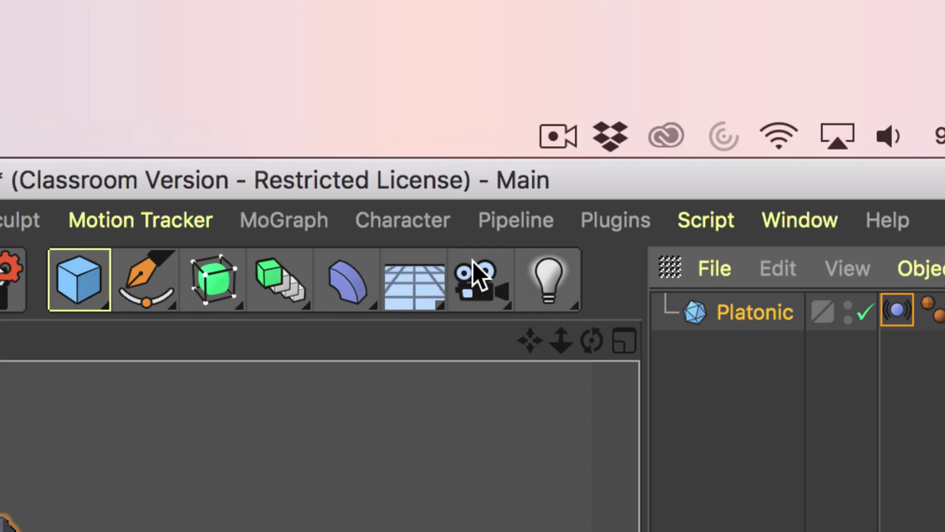
Add a MoGraph Tracer linked to the Platonic and play the animation up to frame 64 to trace its vertices
left_click(483, 6)
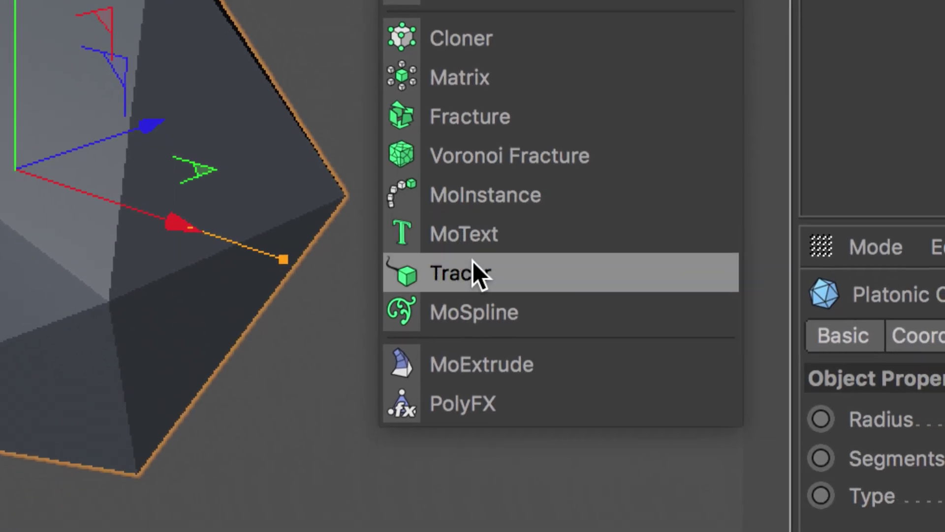
left_click(551, 531)
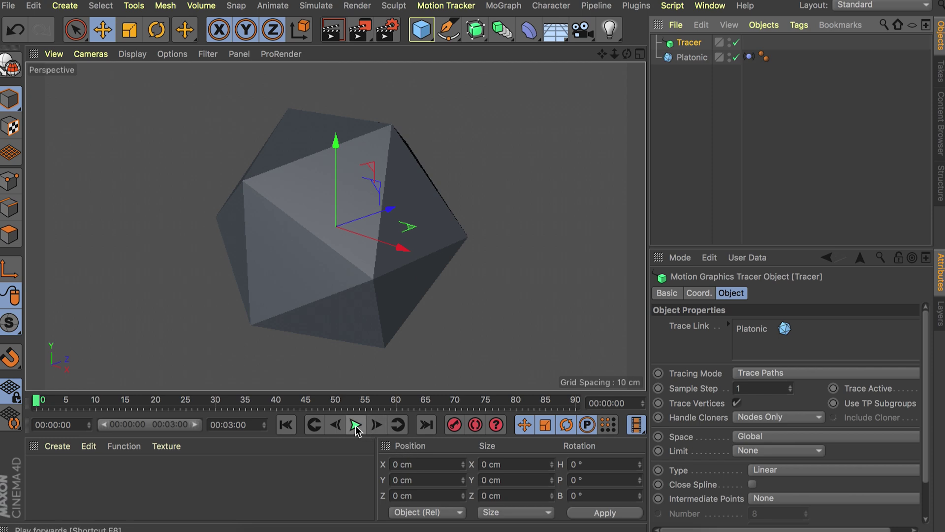
left_click(355, 425)
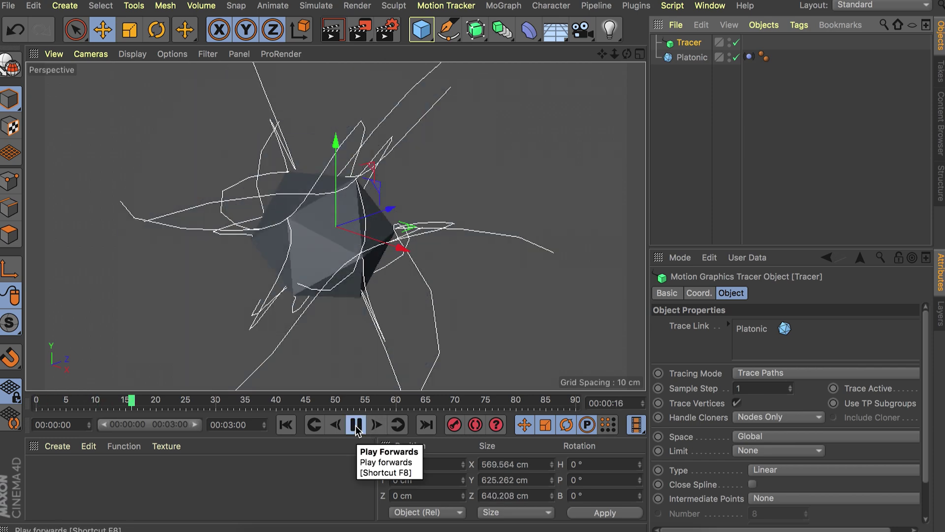
left_click(355, 426)
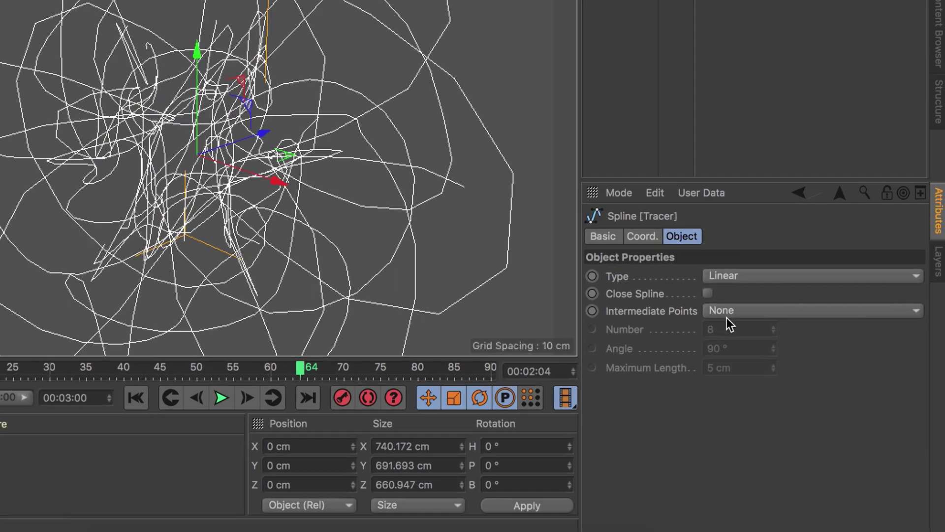
Set the traced spline's type to B-Spline and its intermediate points to Subdivided
left_click(637, 274)
left_click(630, 325)
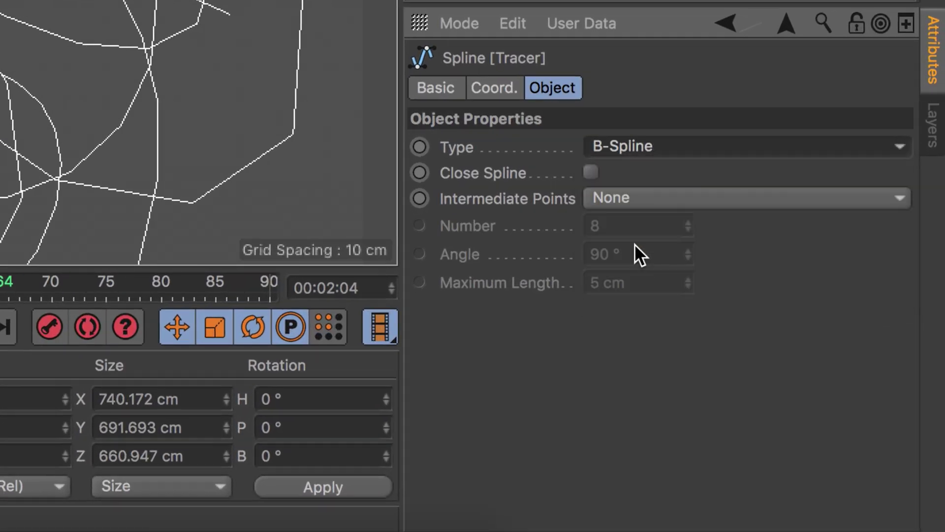
left_click(628, 202)
left_click(645, 328)
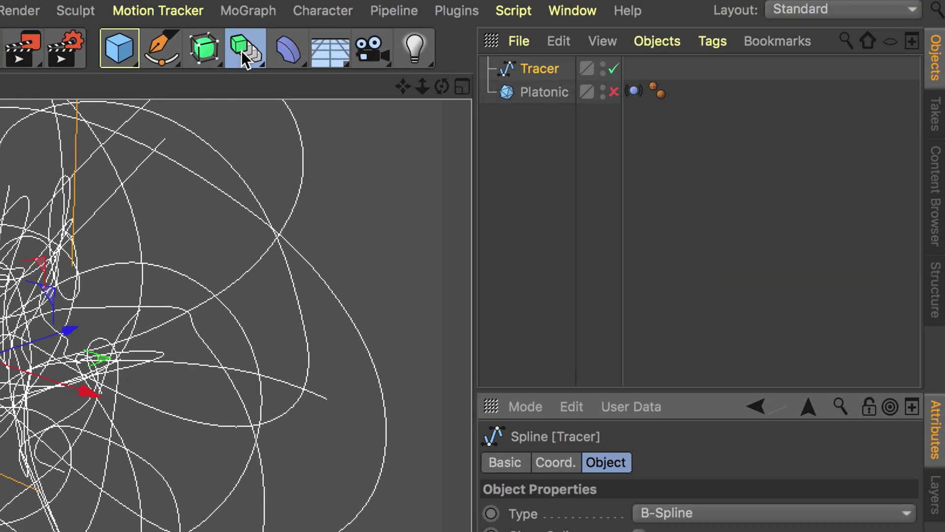
Add a Volume Builder and a Volume Mesher, nesting the Tracer in the builder and the builder in the mesher
left_click(246, 46)
left_click(313, 268)
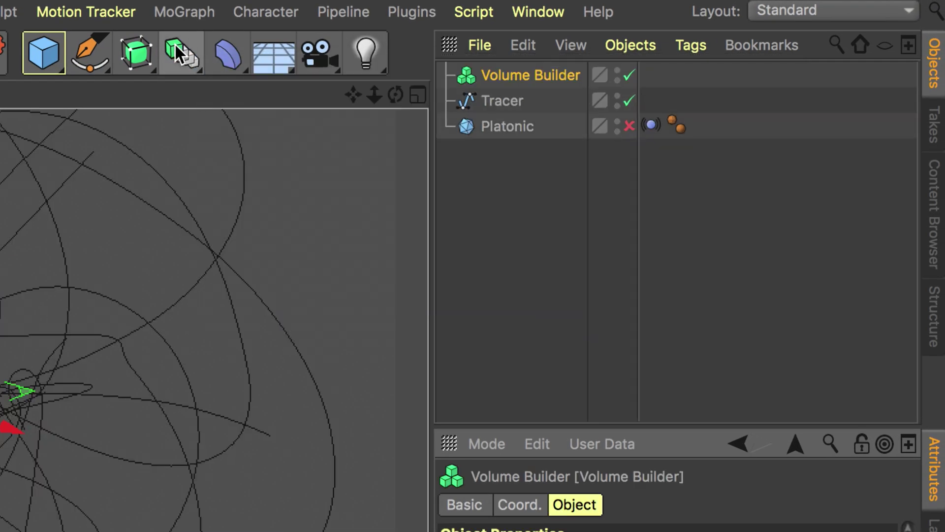
left_click(174, 43)
left_click(407, 268)
left_click_drag(538, 101, 536, 75)
left_click_drag(507, 126, 531, 100)
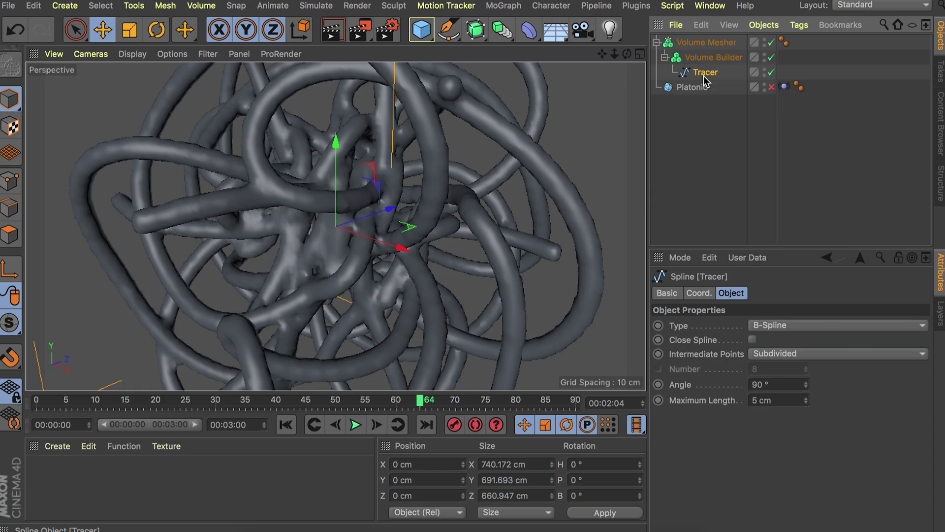
Set the Volume Builder's voxel size to 2 cm and add a Smooth Layer above the Tracer
left_click(705, 59)
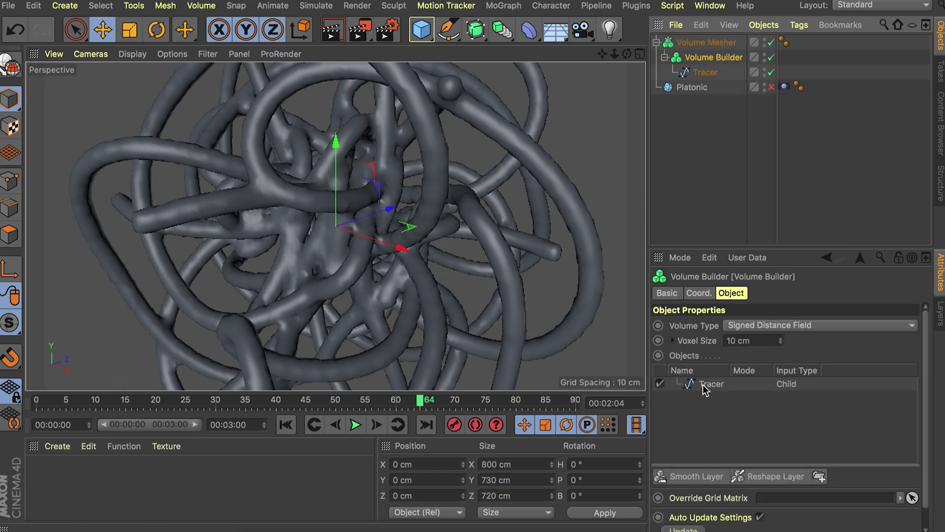
left_click(738, 341)
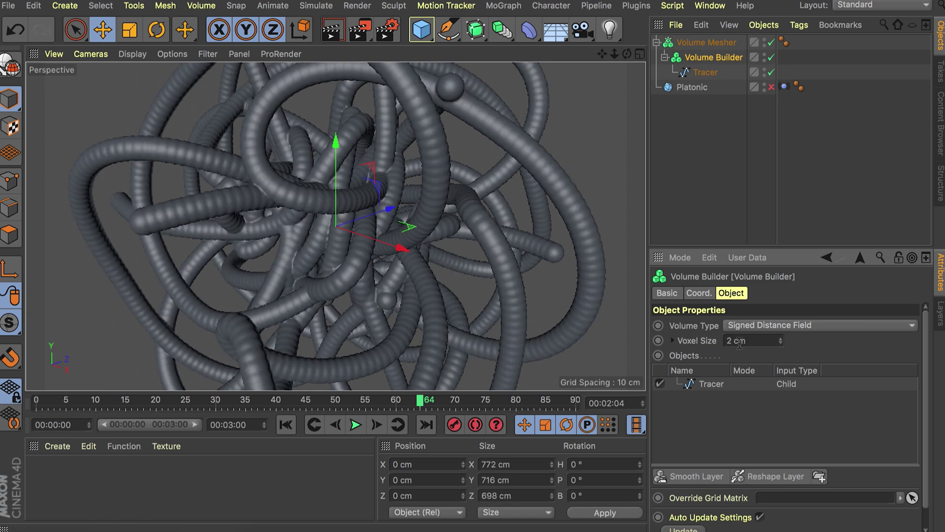
left_click(708, 386)
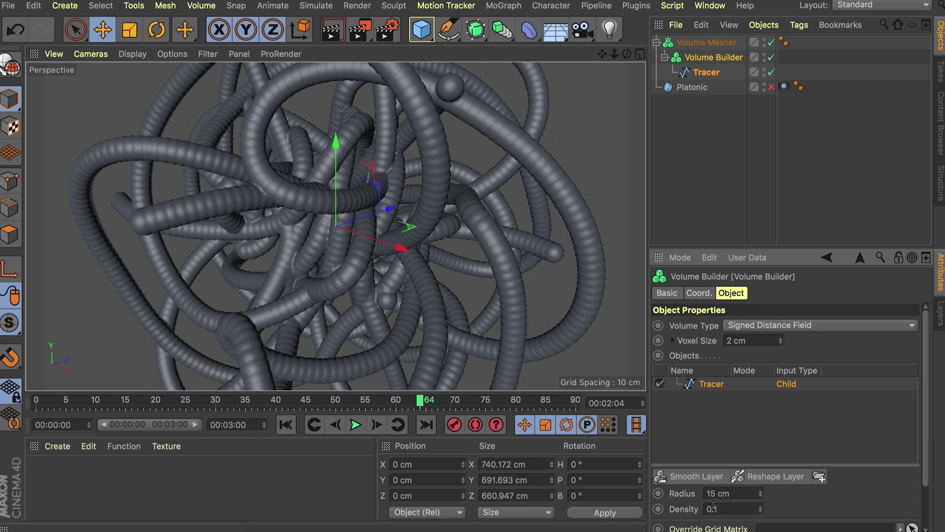
left_click(696, 476)
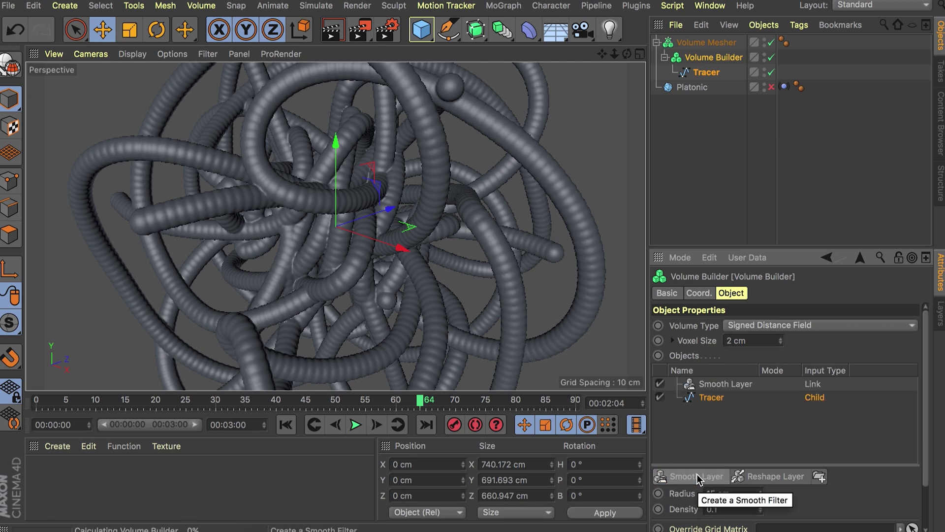
left_click(708, 149)
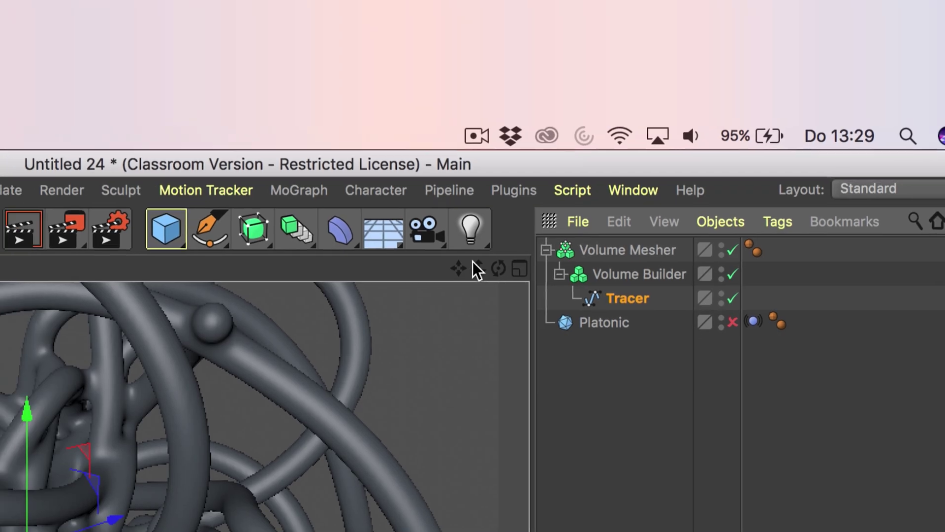
Add a camera and set its focal length to 24
left_click(582, 29)
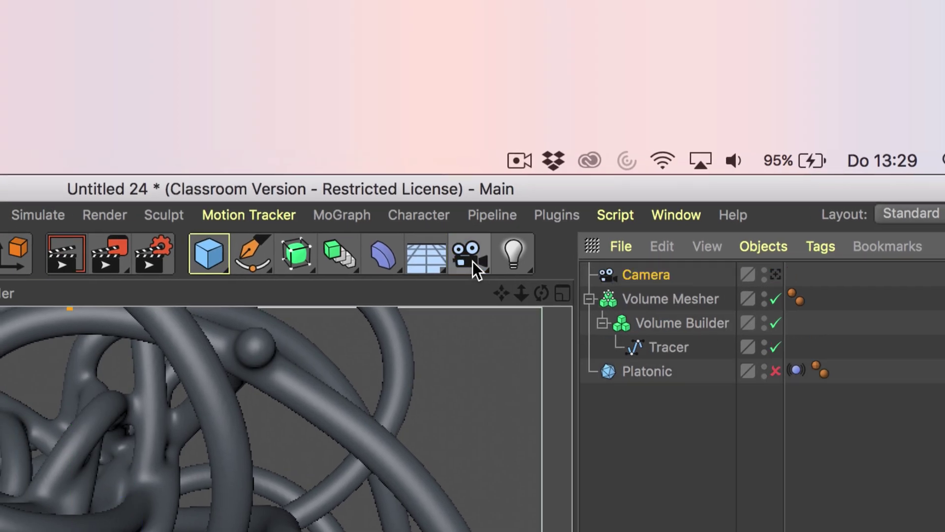
left_click(656, 215)
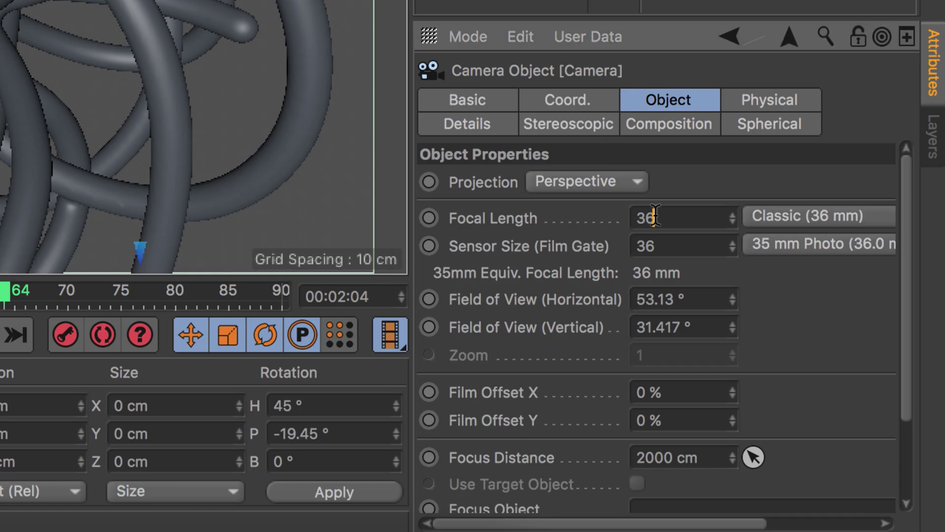
type("24")
key("Return")
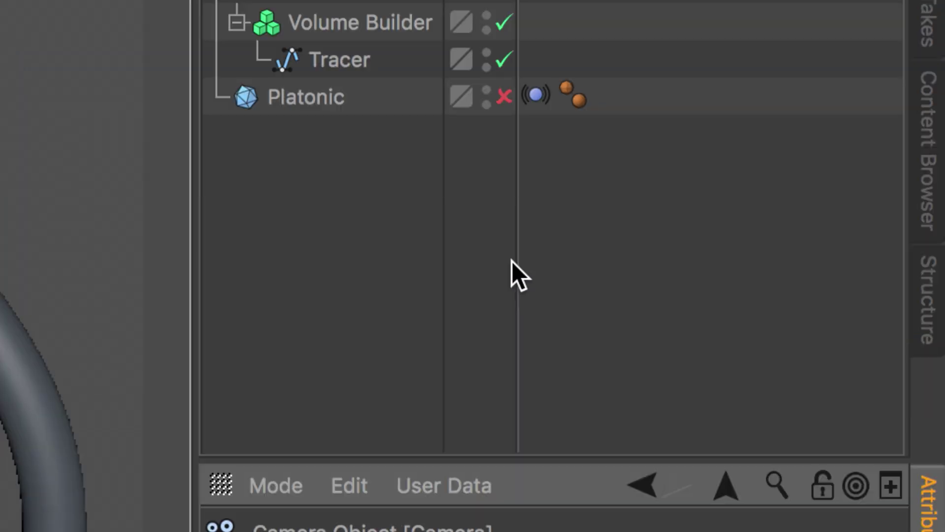
Add an Align to Spline tag to the camera with the Tracer as its spline path
right_click(503, 257)
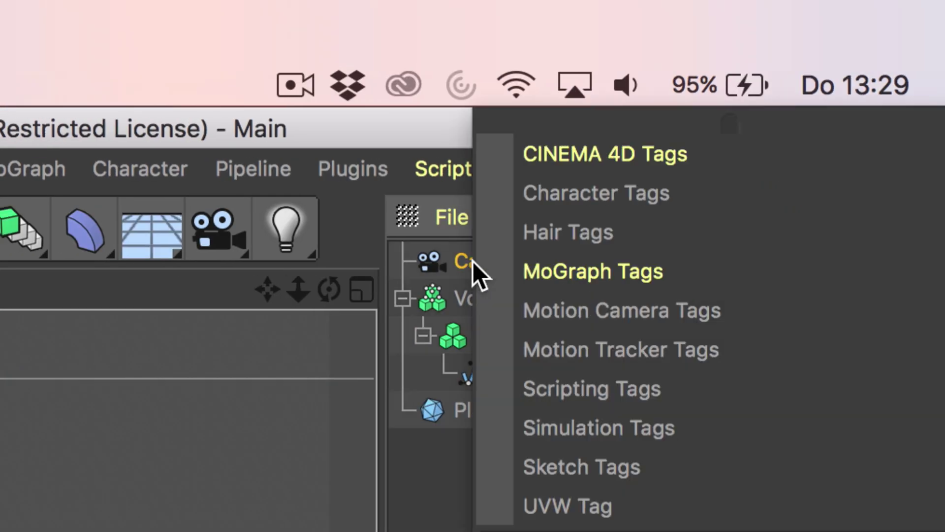
mouse_move(600, 153)
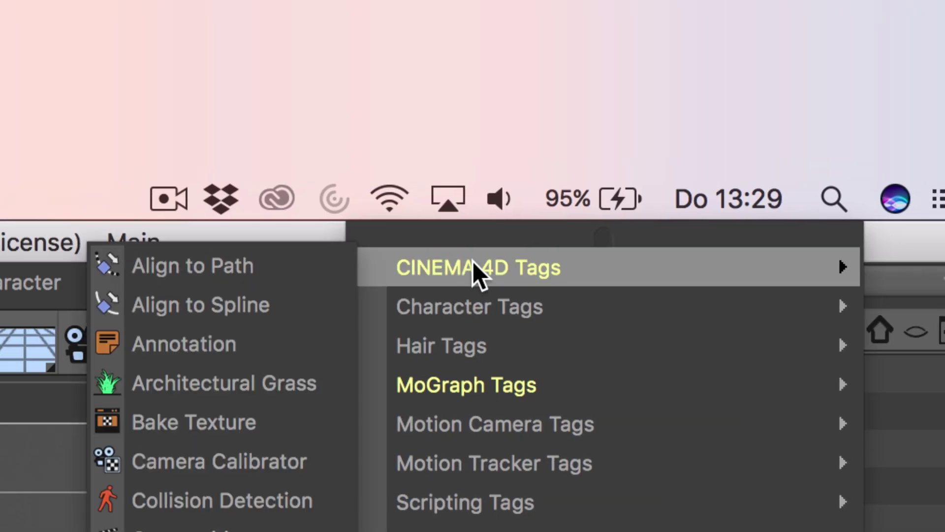
left_click(363, 191)
left_click_drag(547, 372, 459, 264)
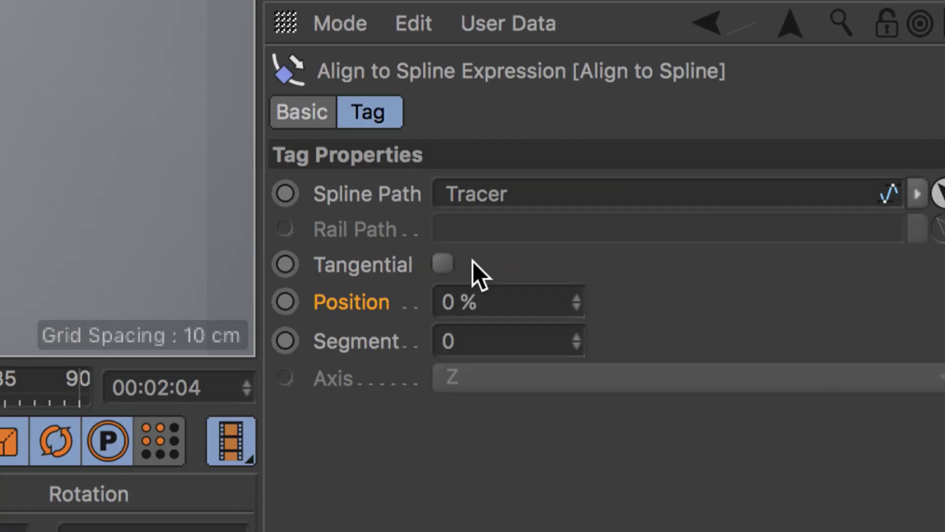
Raise the camera's Align to Spline position in 1 % increments to test its travel through the tube
left_click(782, 366)
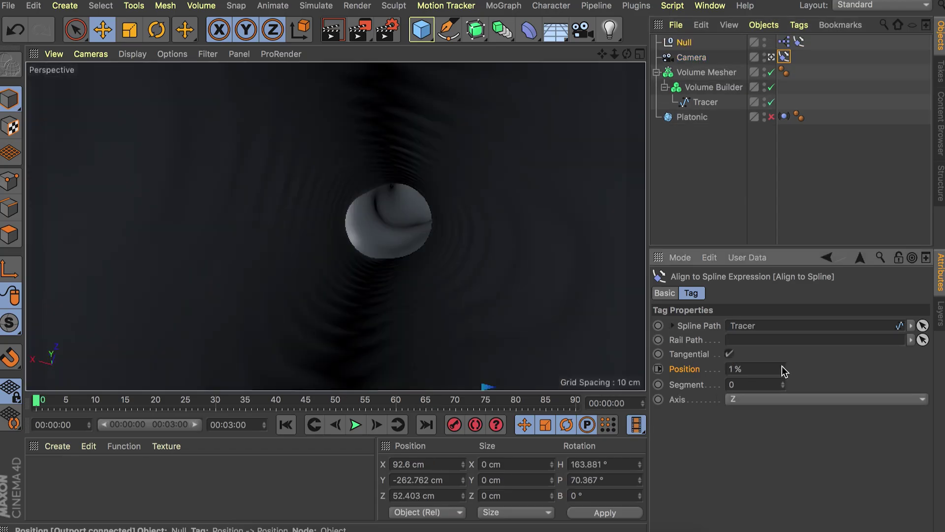
left_click(782, 365)
left_click(782, 366)
left_click(781, 366)
left_click(782, 366)
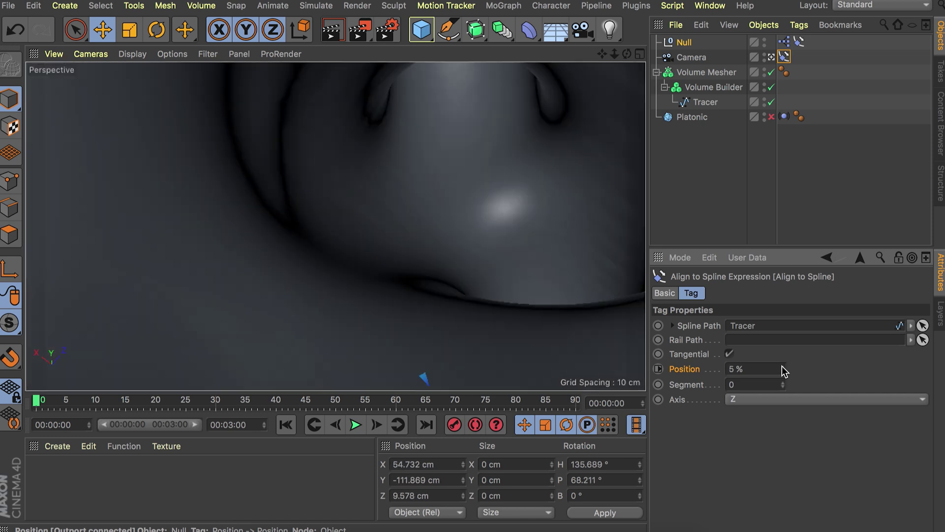
left_click(782, 366)
left_click(781, 366)
left_click(782, 365)
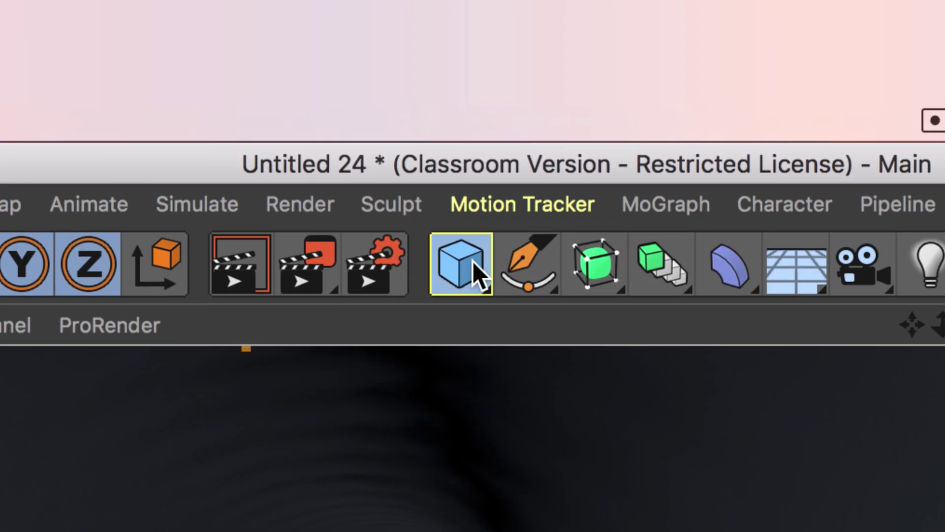
Add a Null and copy the camera's Align to Spline tag onto it
left_click_drag(427, 34, 458, 51)
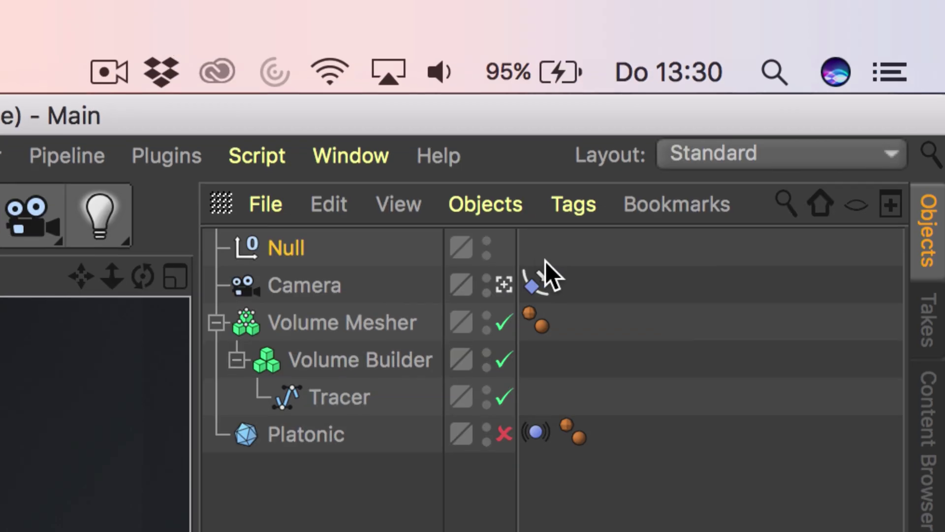
left_click_drag(787, 82, 783, 49)
left_click_drag(533, 260, 533, 260)
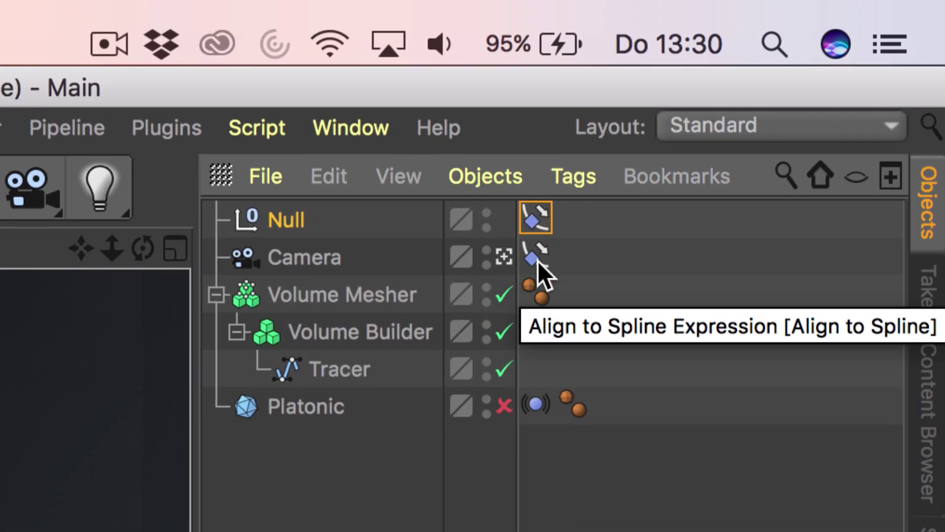
Set the Position parameter of the camera's Align to Spline tag as the XPression driver
left_click(537, 261)
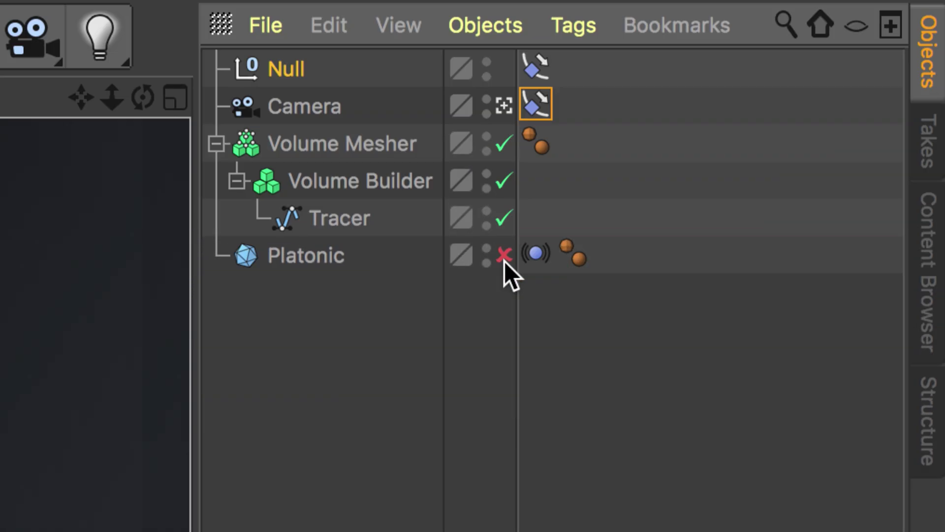
right_click(472, 261)
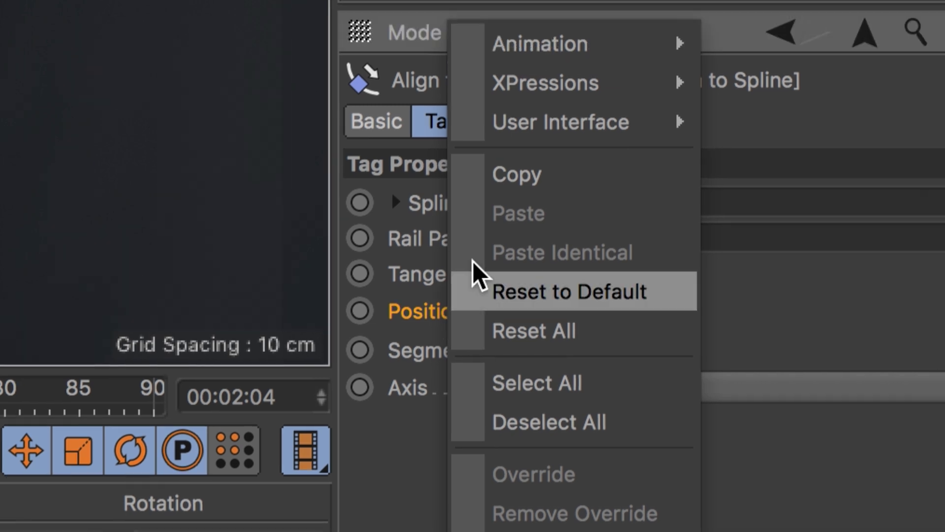
mouse_move(571, 24)
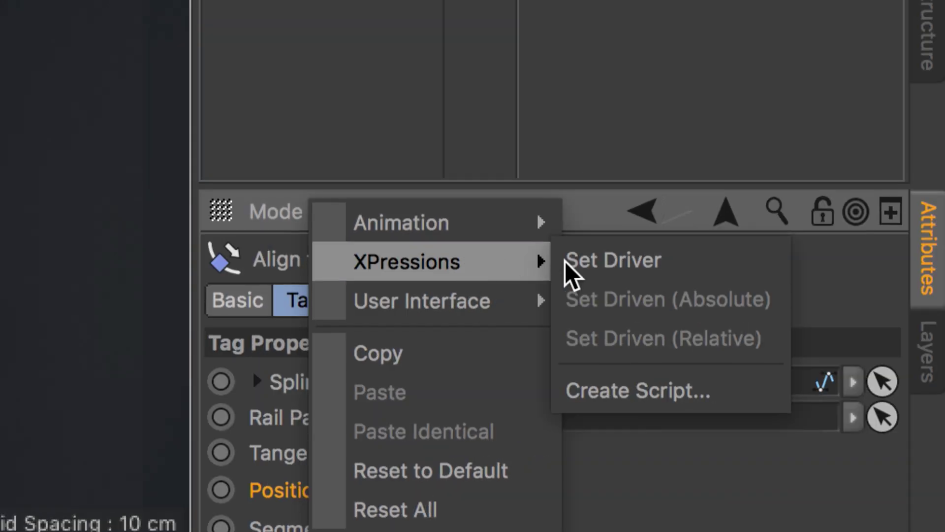
left_click(776, 24)
Set the Position of the Null's Align to Spline tag as absolutely driven by the camera tag's Position
left_click(530, 262)
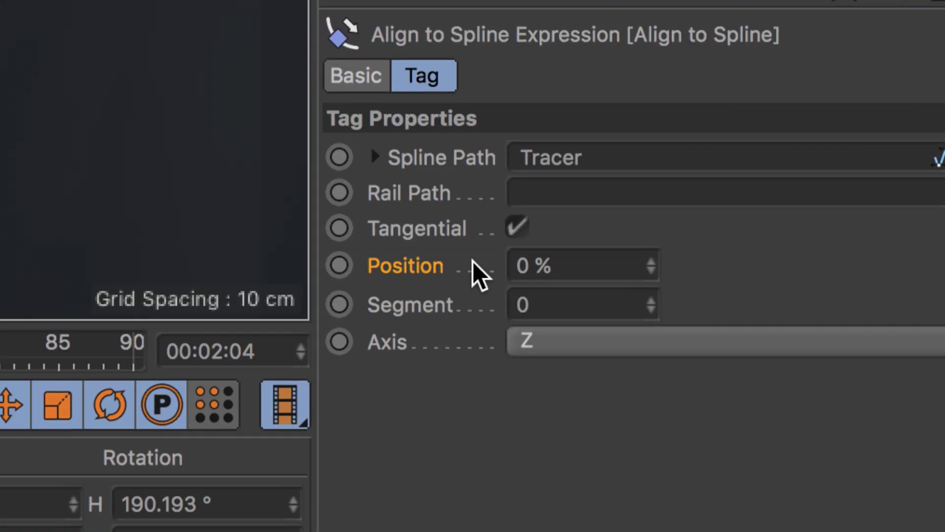
right_click(473, 261)
mouse_move(640, 25)
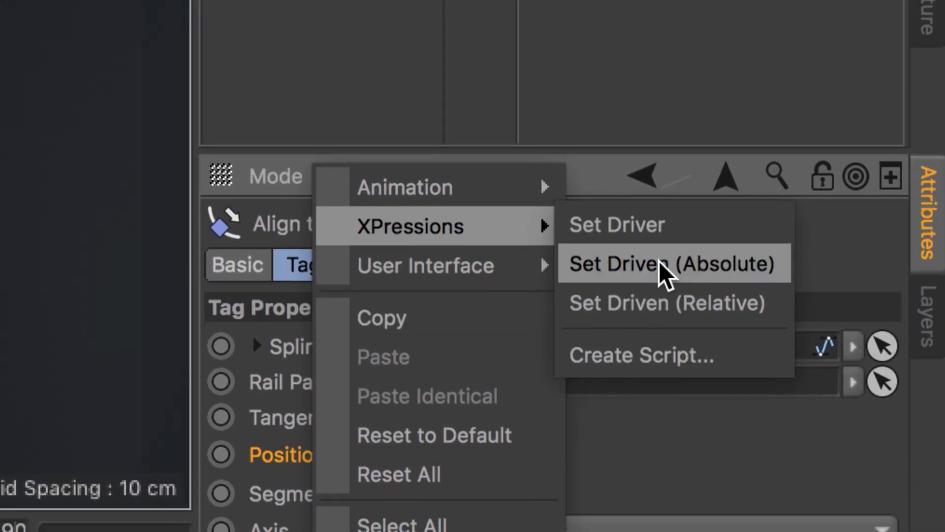
left_click(817, 62)
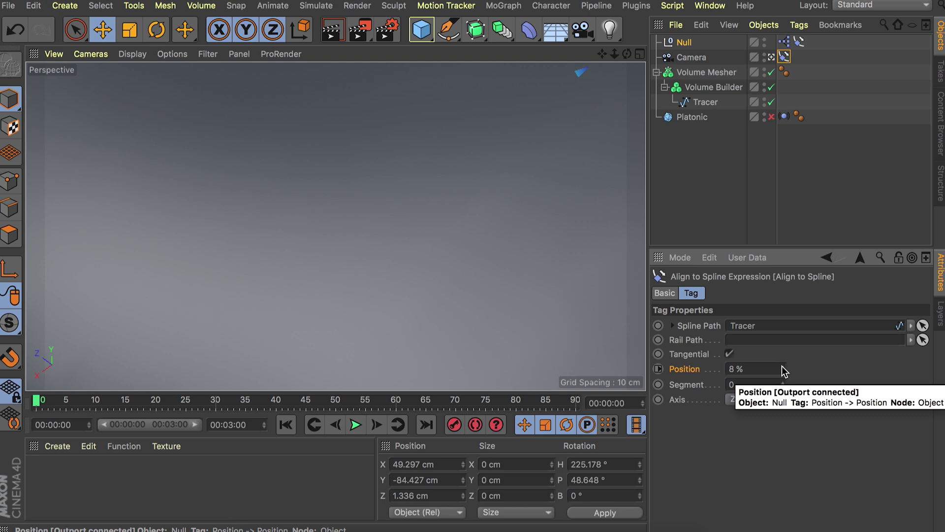
Open the Null's XPresso expression and raise the Range Mapper node's Output Lower to 9 %
double_click(784, 42)
left_click_drag(667, 43, 280, 280)
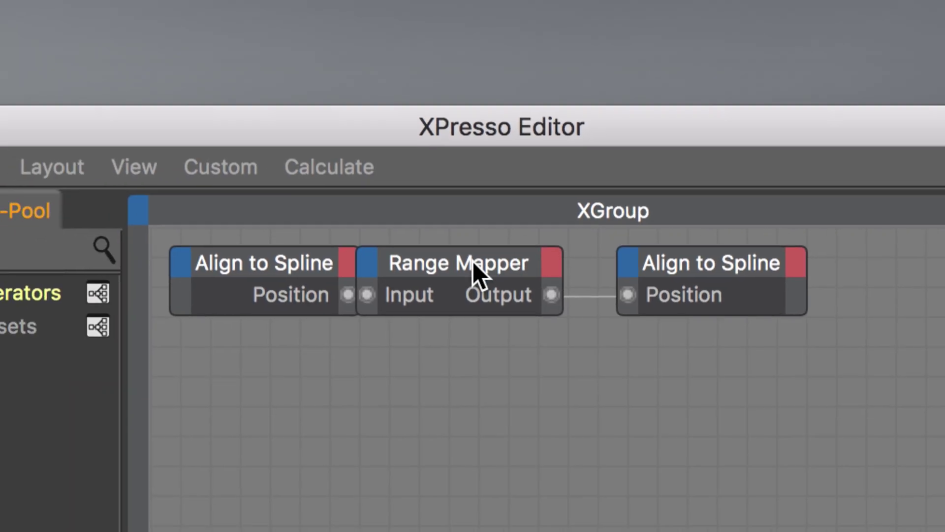
left_click(472, 261)
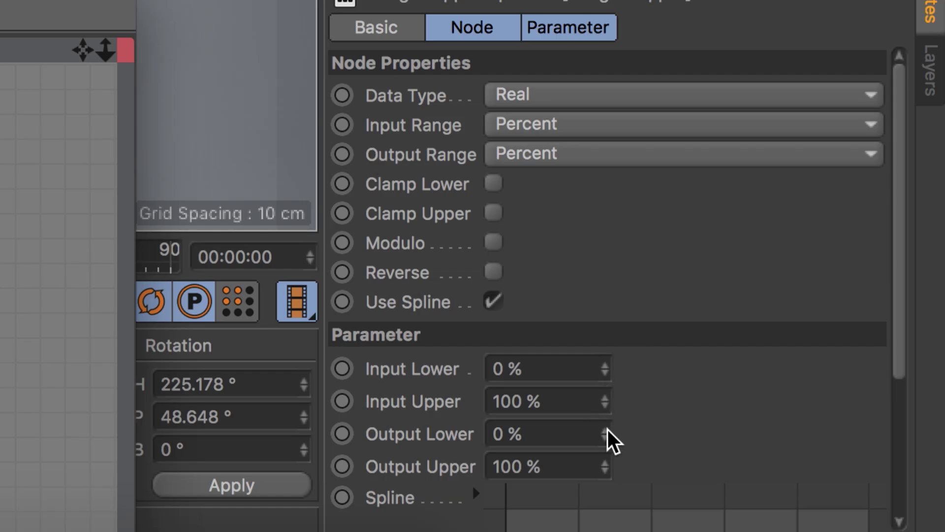
left_click(605, 430)
left_click(606, 430)
left_click(605, 430)
left_click(605, 430)
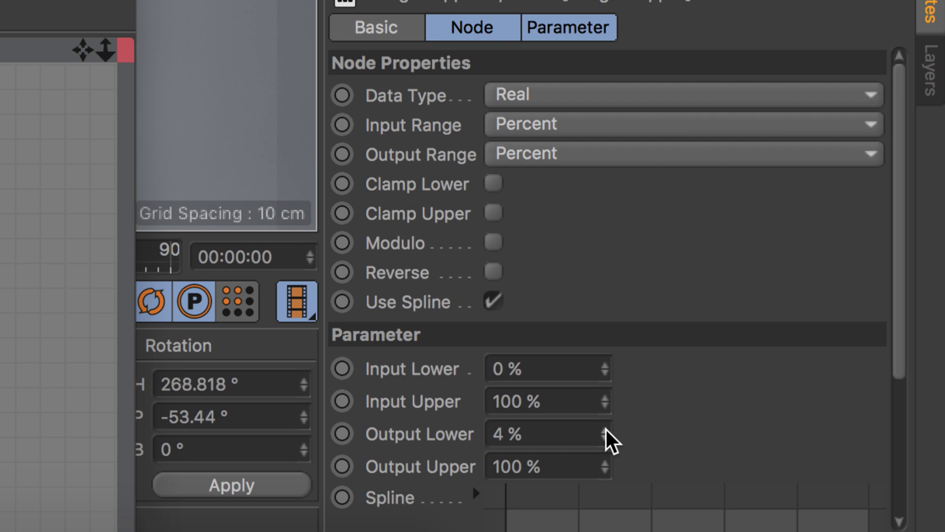
left_click(605, 430)
left_click(605, 430)
left_click(605, 430)
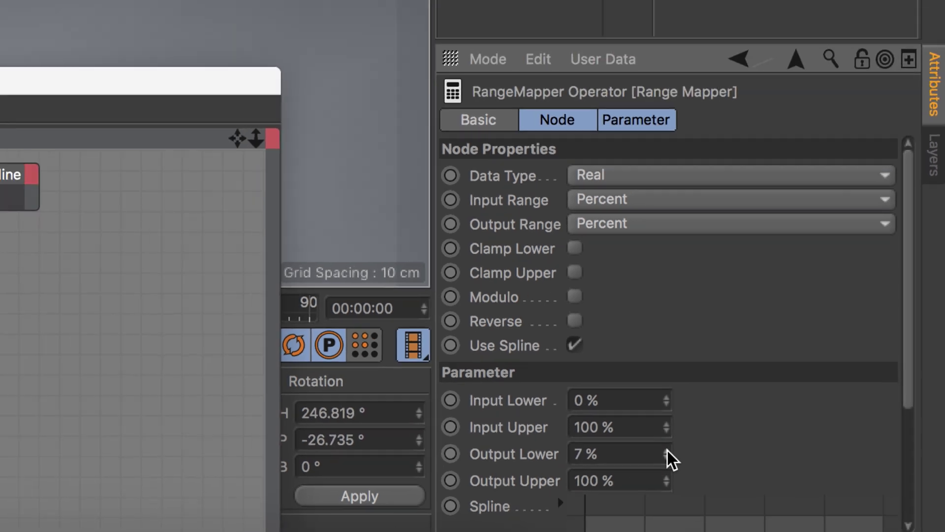
left_click(605, 430)
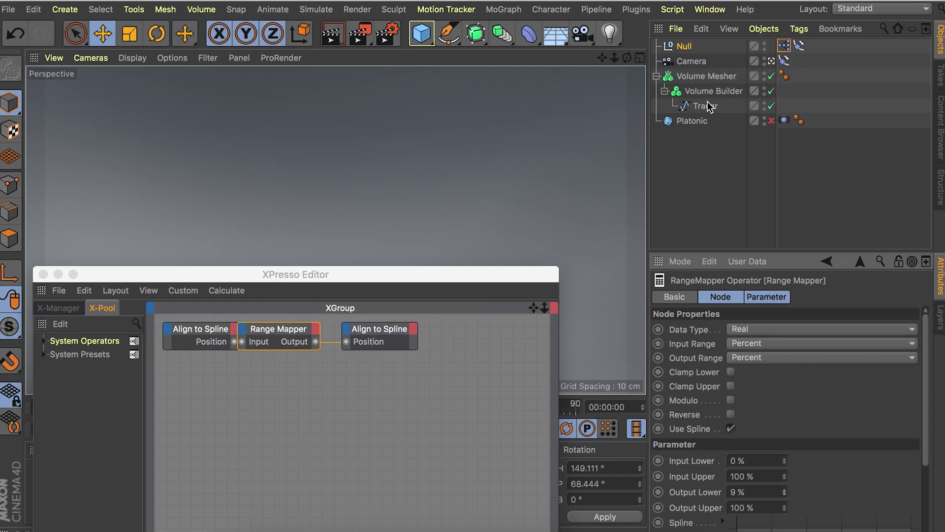
Add a Target tag to the camera and assign the Null as its target object
right_click(699, 62)
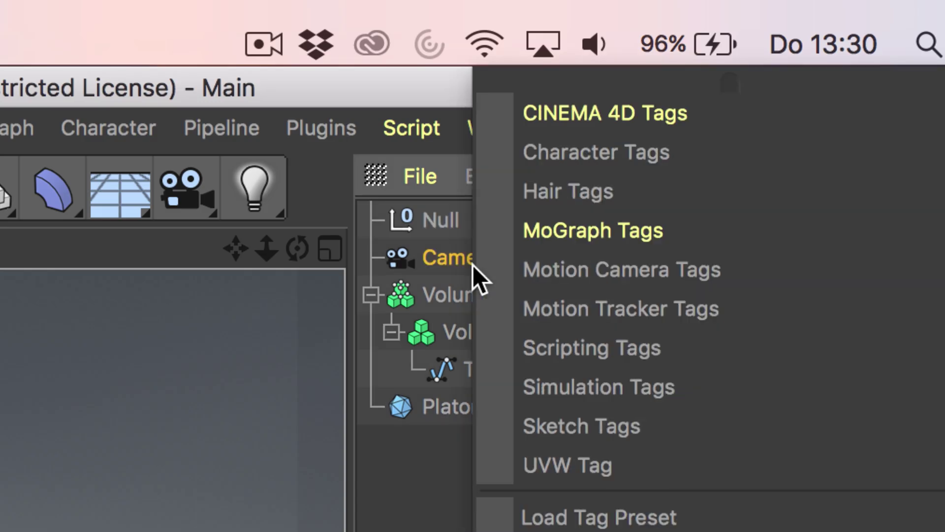
mouse_move(756, 6)
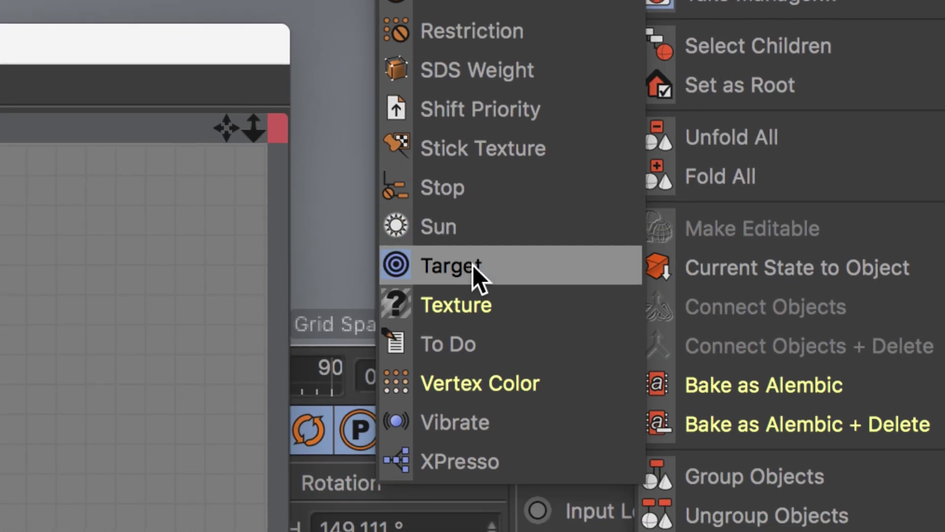
left_click(459, 523)
left_click_drag(374, 211, 487, 233)
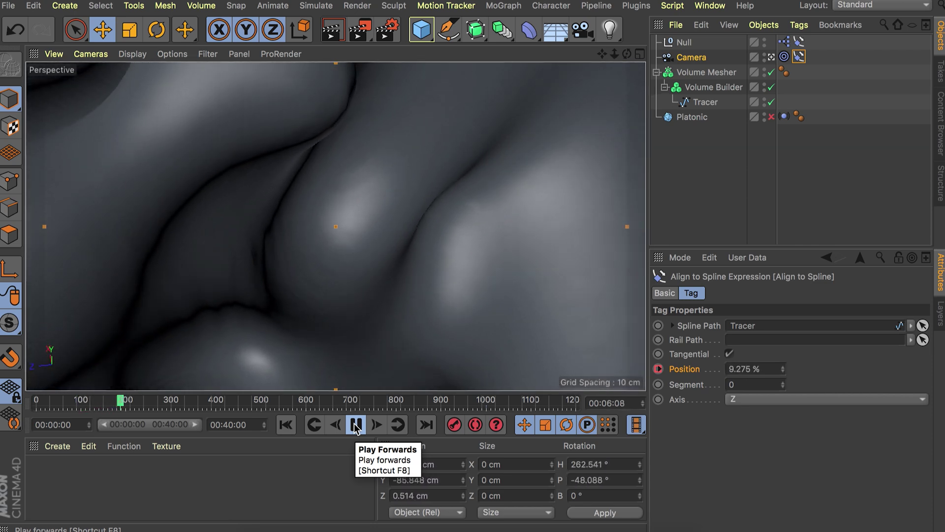
Copy the Tracer spline outside the Volume Builder, disable the Volume Mesher and Volume Builder, and explode the copy's segments into separate splines
left_click(705, 103)
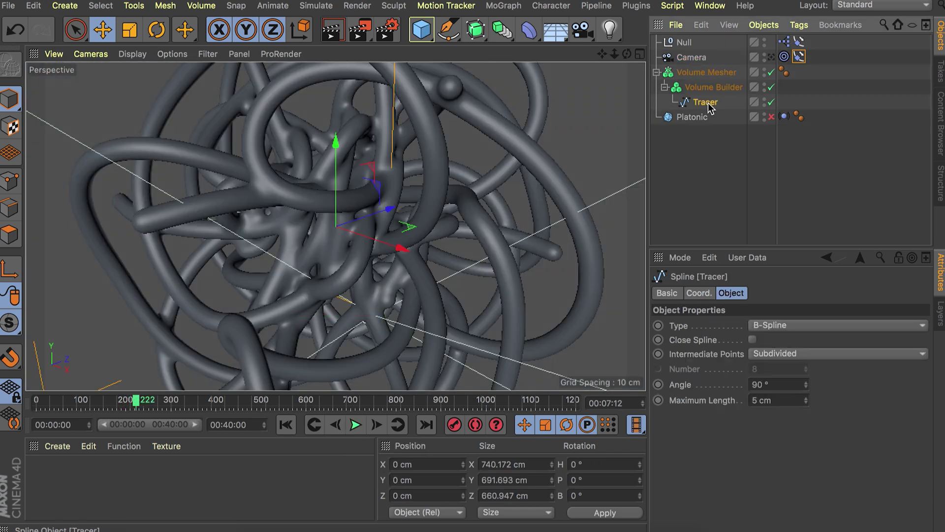
key("ctrl+v")
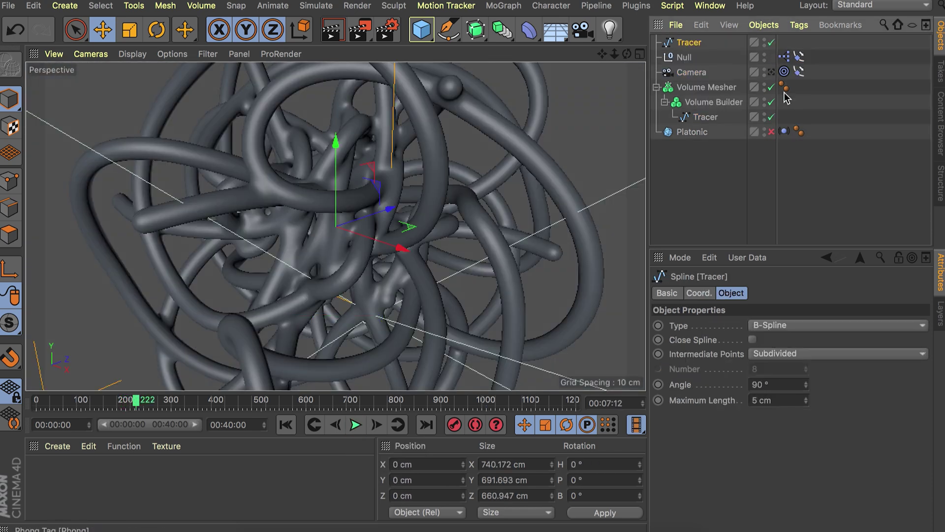
left_click(771, 101)
left_click(7, 176)
right_click(558, 84)
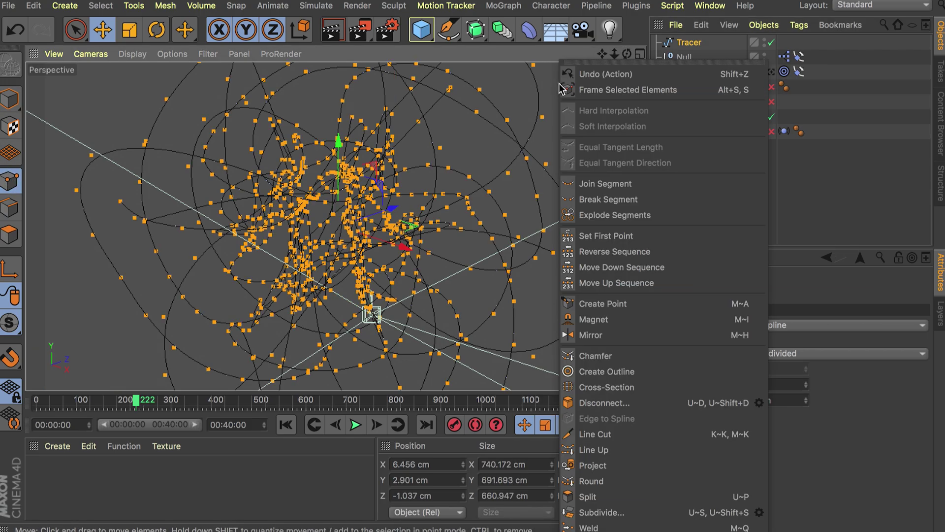
left_click(601, 210)
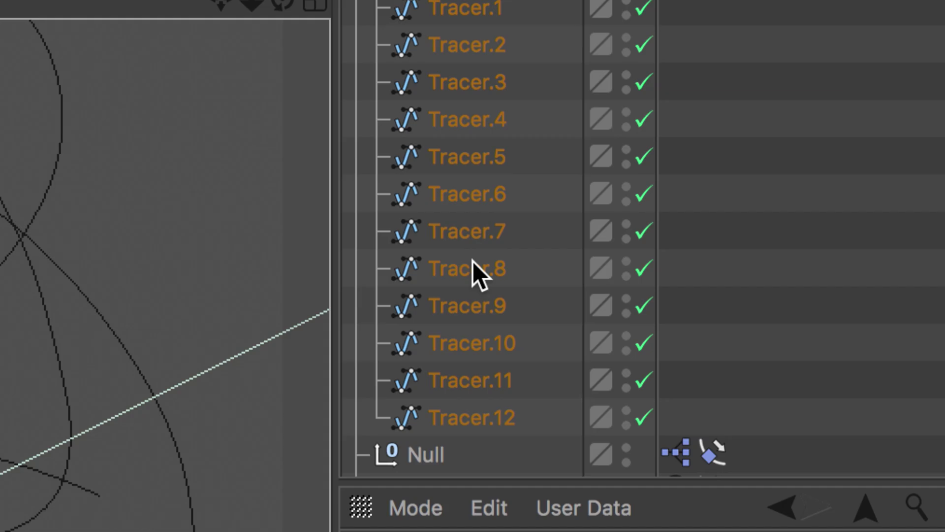
Pick Tracer.6 from the exploded splines, move it out of the copied Tracer group, and delete that group
left_click(461, 482)
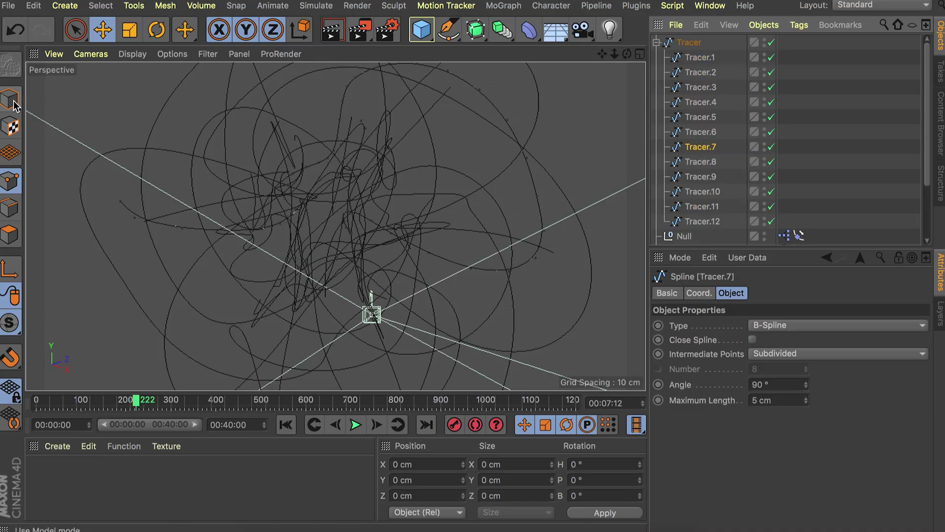
key("super+a")
left_click_drag(358, 196, 386, 209, "alt")
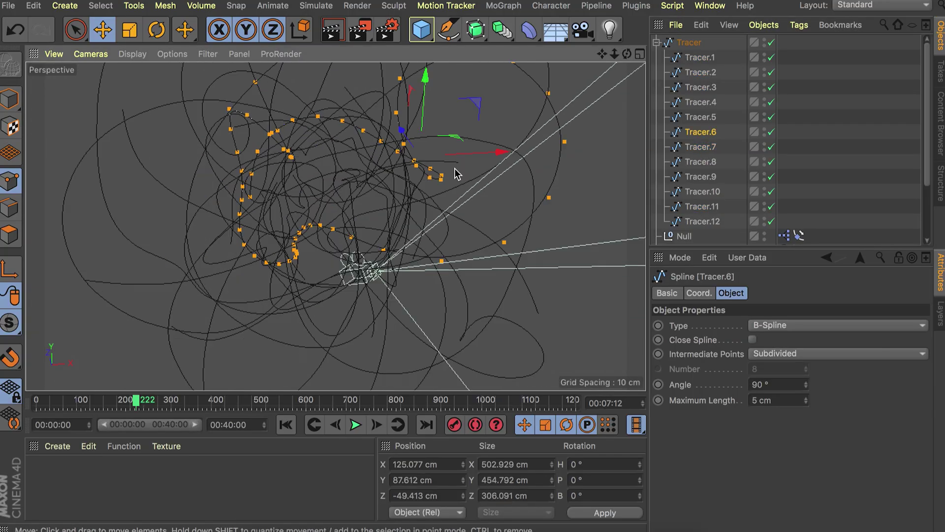
mouse_move(456, 173)
left_mouse_down("alt")
mouse_move(415, 182)
mouse_move(459, 162)
left_mouse_up("alt")
left_click_drag(698, 132, 694, 38)
left_click(696, 57)
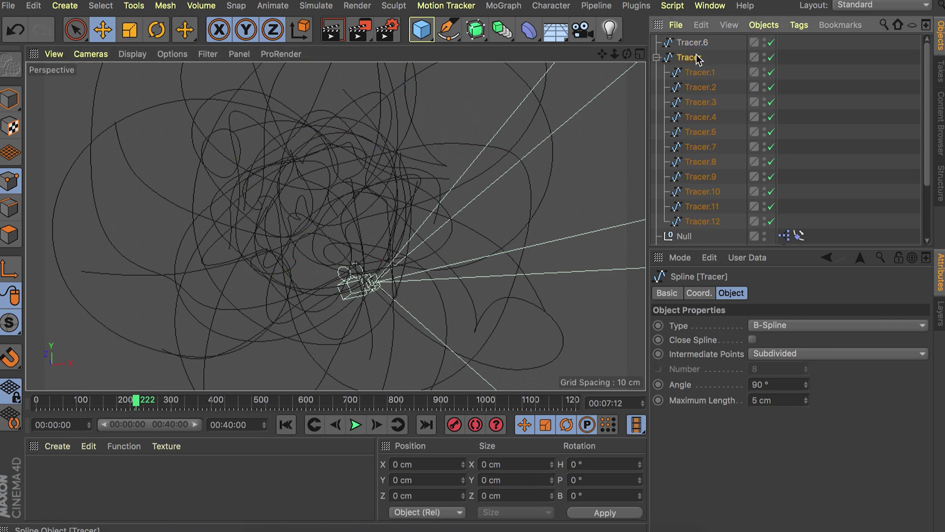
key("Delete")
Smooth the points of the Tracer.6 spline with the Spline Smooth tool
left_click(682, 45)
right_click_drag(266, 168, 343, 121, "alt")
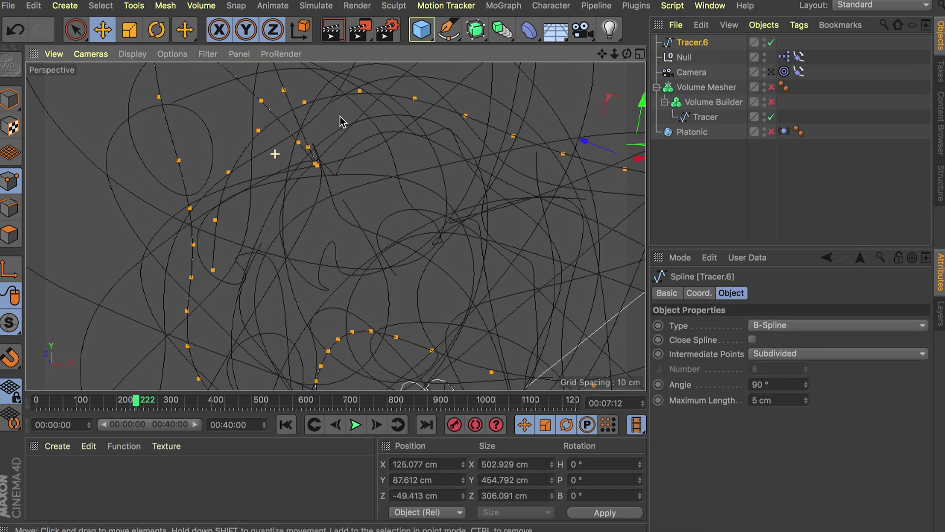
left_click(448, 29)
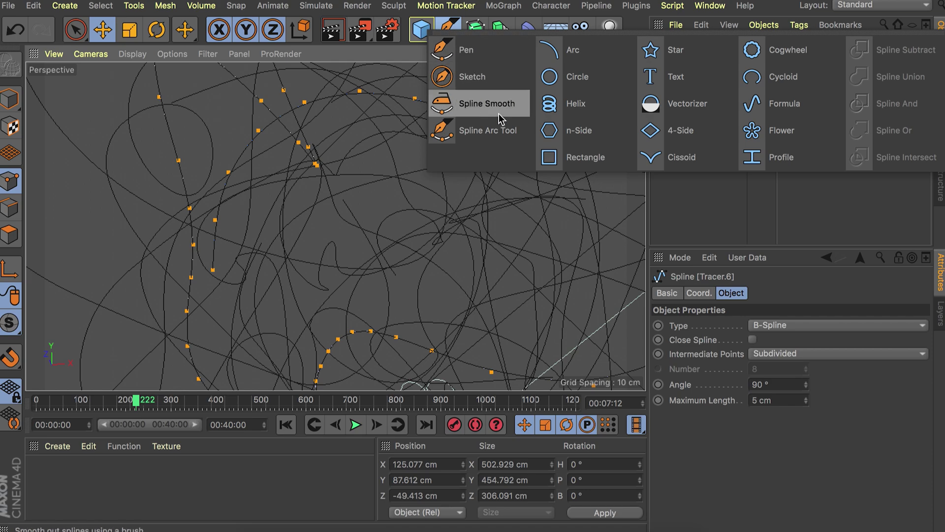
left_click(474, 99)
left_click_drag(218, 91, 513, 180, "alt")
Place Tracer.6 in the Volume Builder, order it below Tracer and the Smooth Layer, and set its radius to 15 cm and density to 0.1
left_click_drag(694, 44, 705, 121)
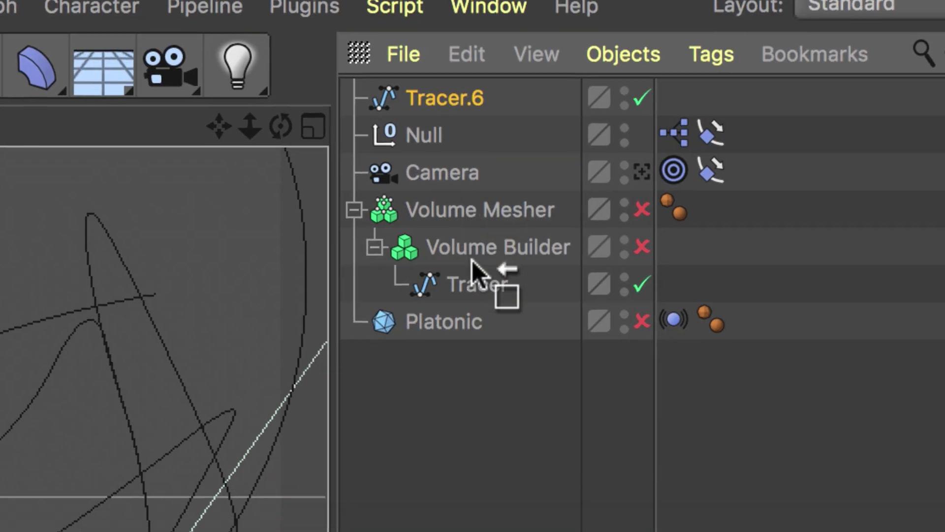
left_click_drag(472, 261, 473, 262)
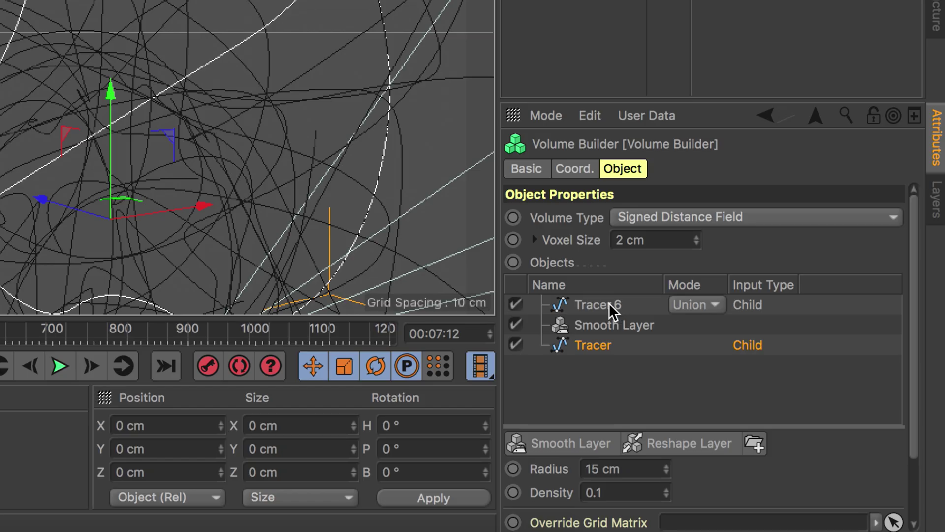
left_click_drag(610, 308, 611, 343)
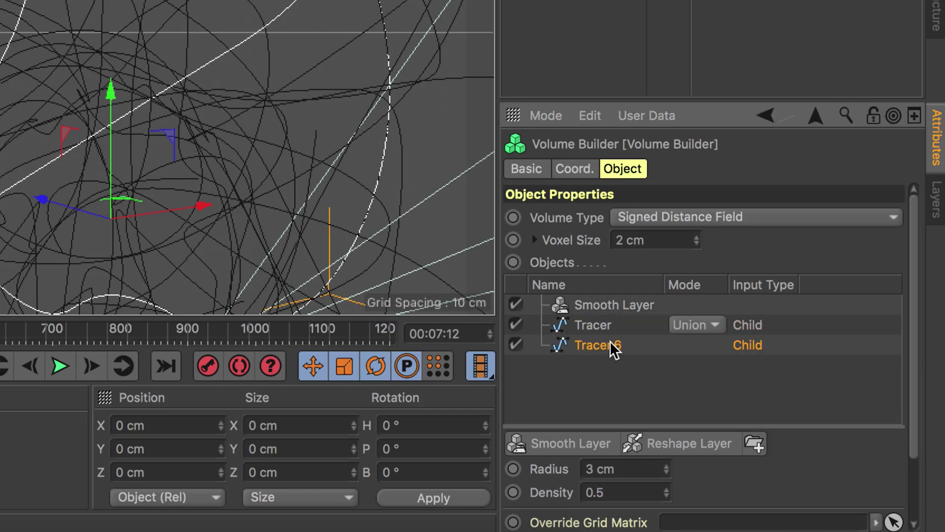
left_click(604, 466)
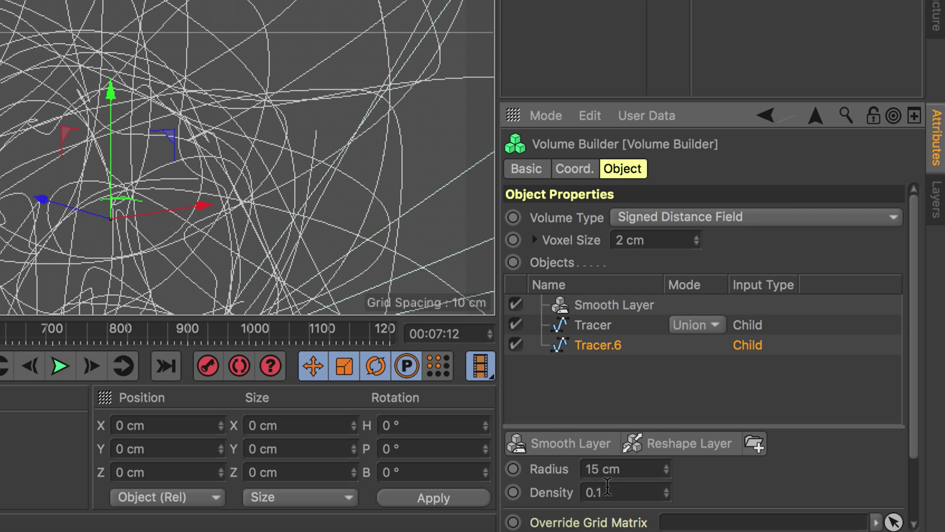
Re-enable the volume mesh and set Tracer.6 as the spline path of both Align to Spline tags
left_click_drag(601, 315, 574, 264)
left_click_drag(474, 261, 457, 266)
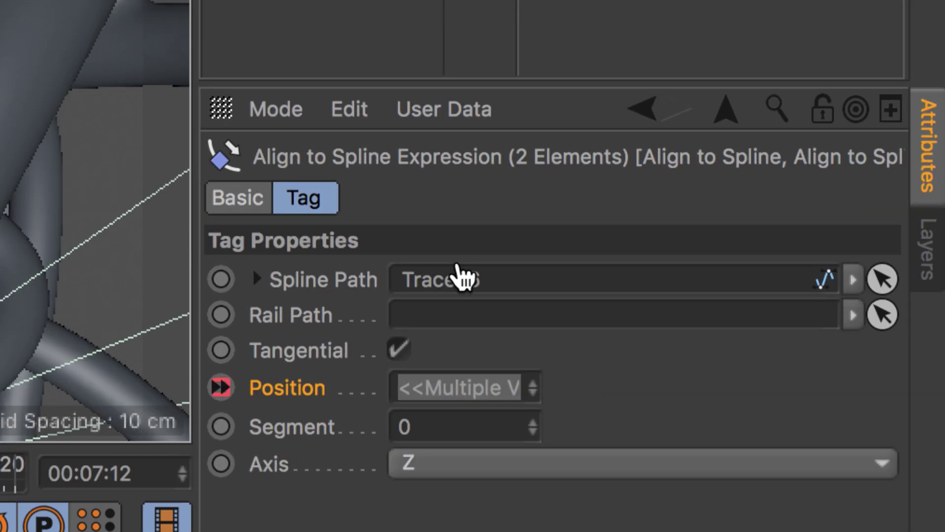
left_click(506, 262)
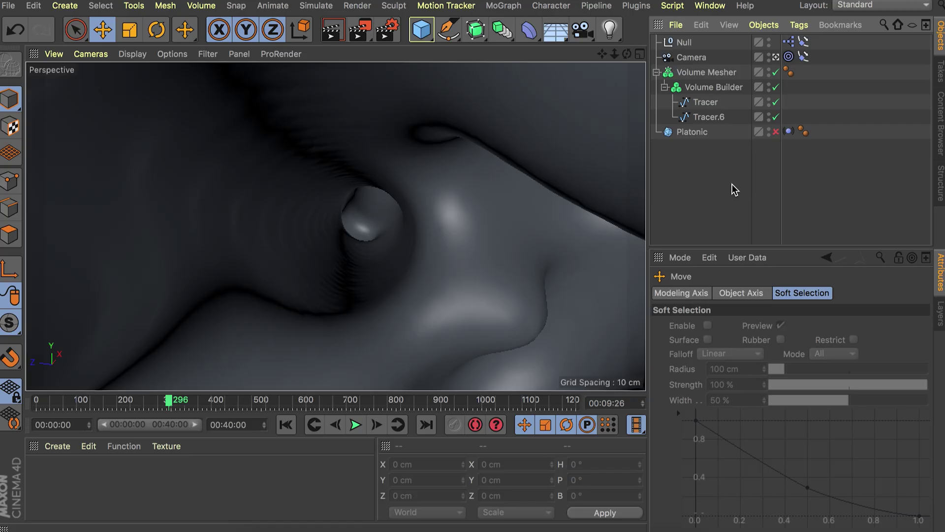
Add a light with 50 % intensity and soft shadow maps
left_click(609, 29)
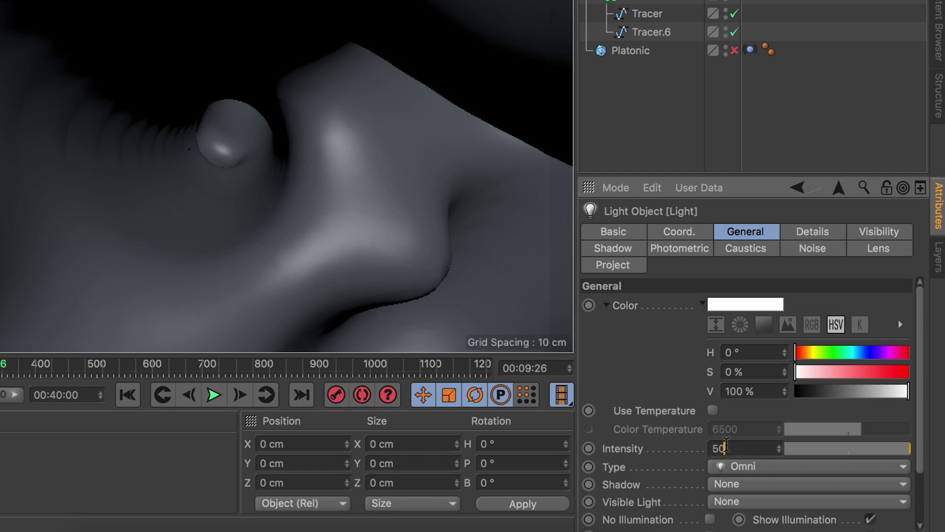
left_click(725, 446)
type("50")
key("Return")
left_click(732, 484)
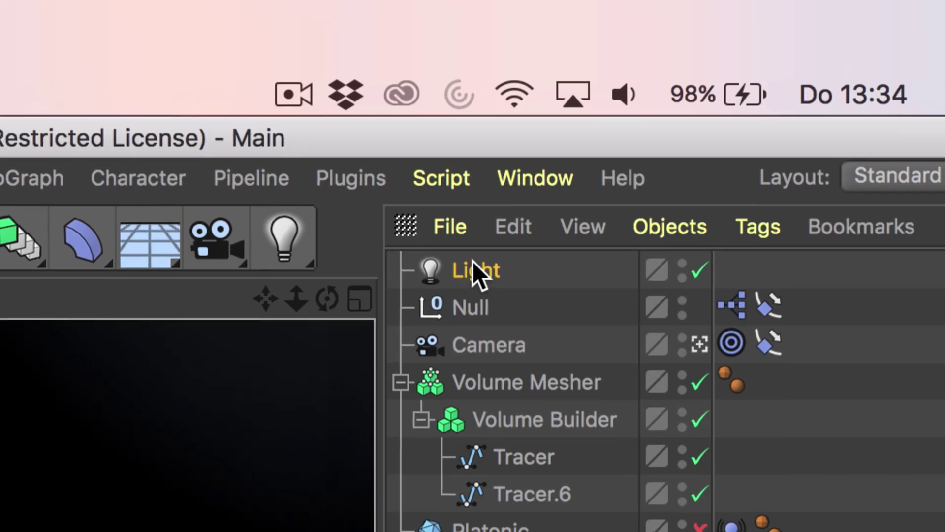
Make the light a child of the camera and center it to its parent
left_click_drag(473, 261, 473, 343)
key("shift+c")
type("cen")
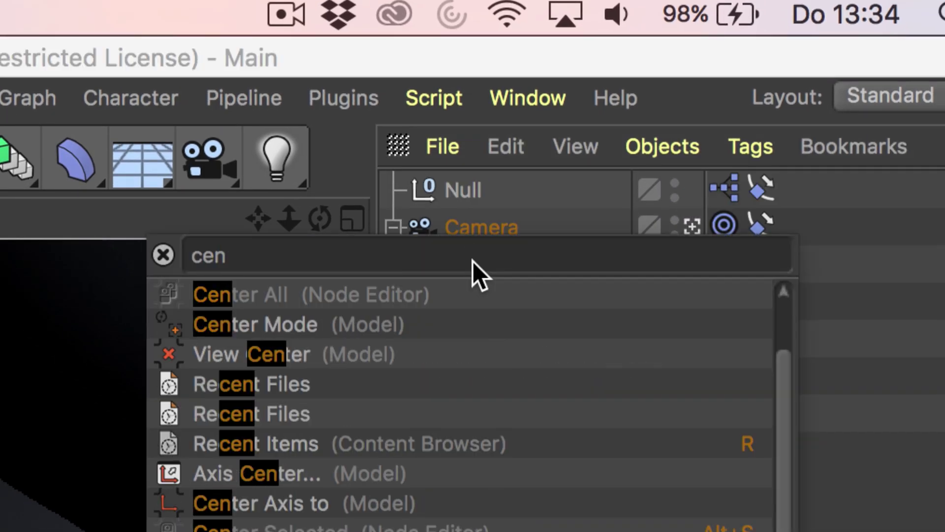
type("ter to par")
key("Return")
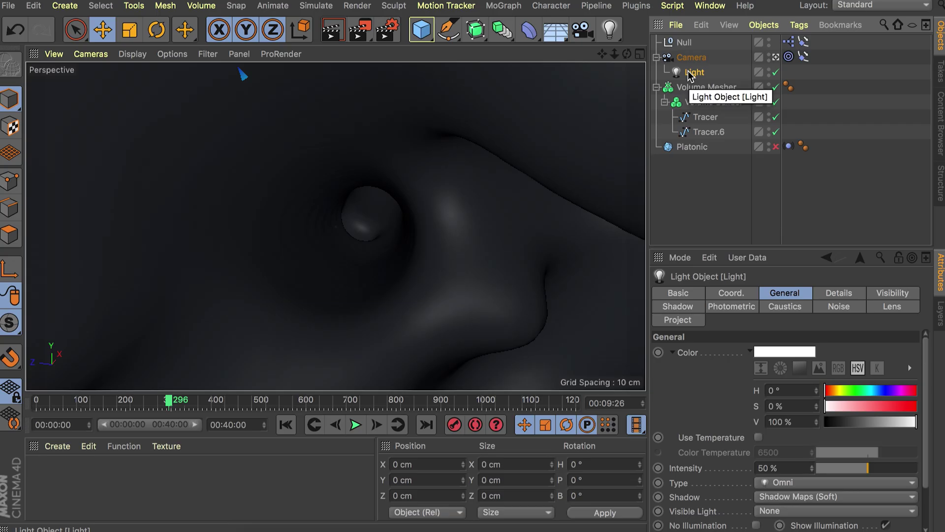
Create a new material and load a Fresnel shader as its Color texture
double_click(148, 479)
double_click(46, 477)
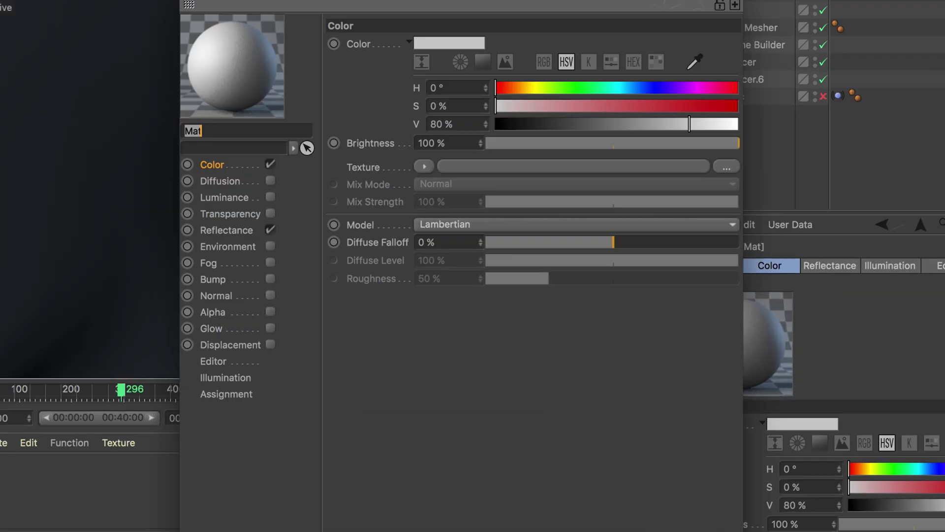
left_click(424, 166)
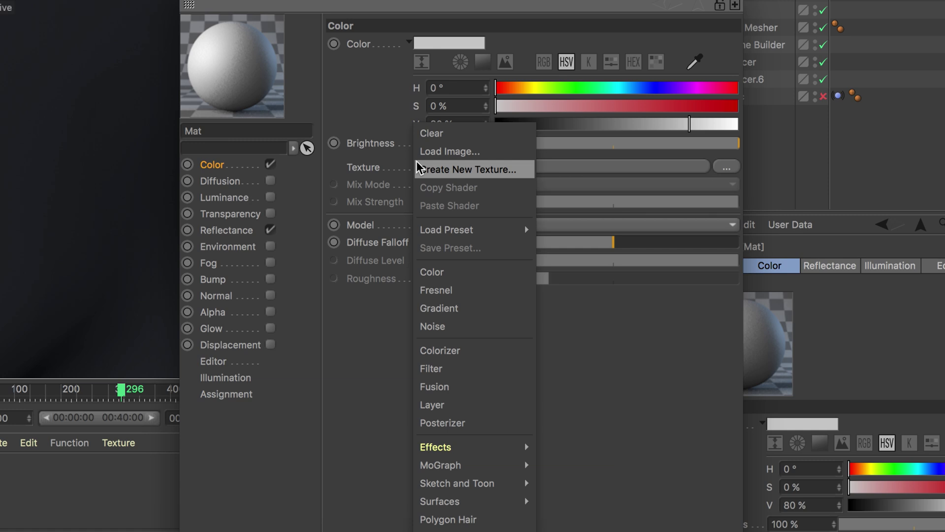
left_click(450, 287)
Recolor the Color channel's Fresnel gradient with a fully saturated red first knot and a dark red end knot
left_click(430, 199)
double_click(408, 226)
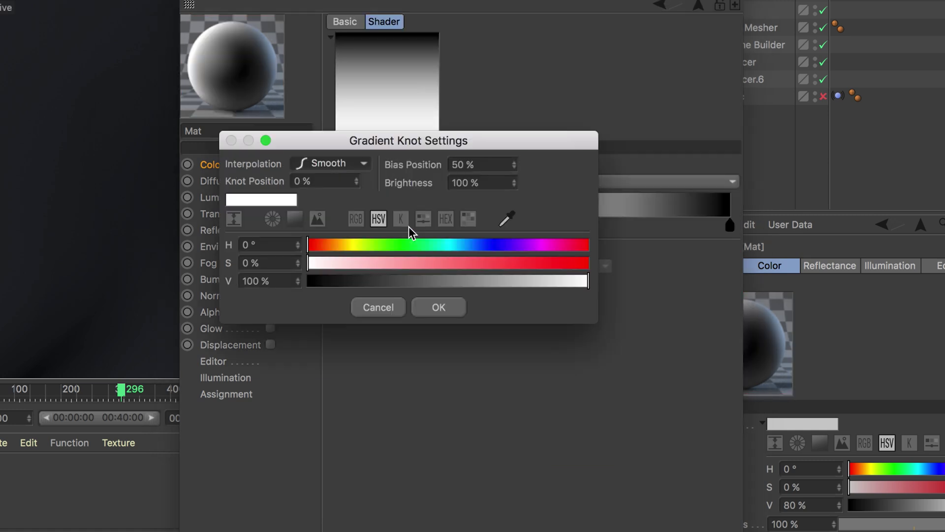
left_click_drag(433, 266, 598, 269)
key("Return")
double_click(730, 227)
left_click(893, 265)
left_click_drag(792, 284, 709, 285)
key("Return")
Enable Luminance with a red color of 98 % saturation and 90 % value, and add a Fresnel texture in Add mix mode
left_click(270, 197)
left_click_drag(525, 106, 713, 124)
left_click(419, 166)
left_click(431, 291)
left_click(432, 237)
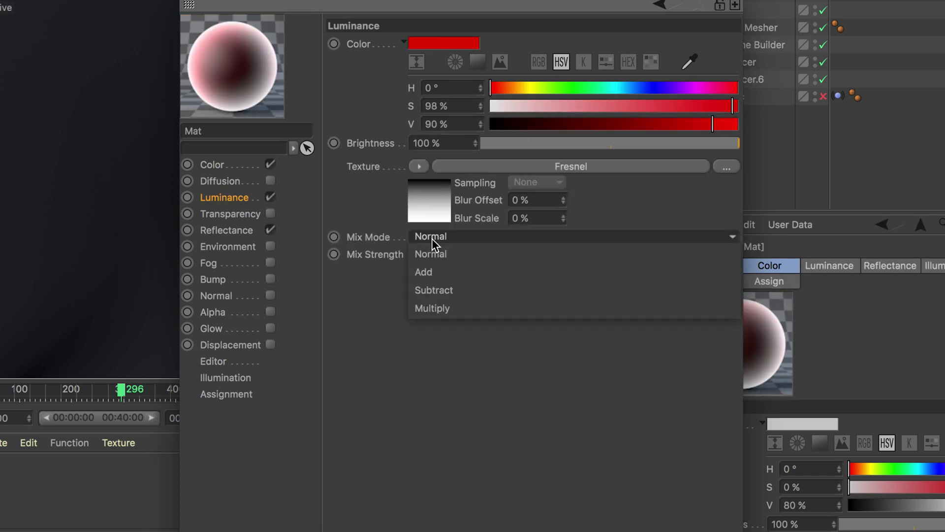
left_click(433, 270)
Darken the first knot of the Luminance channel's Fresnel gradient to a 64 % value
left_click(437, 204)
double_click(409, 225)
left_click_drag(565, 282, 486, 282)
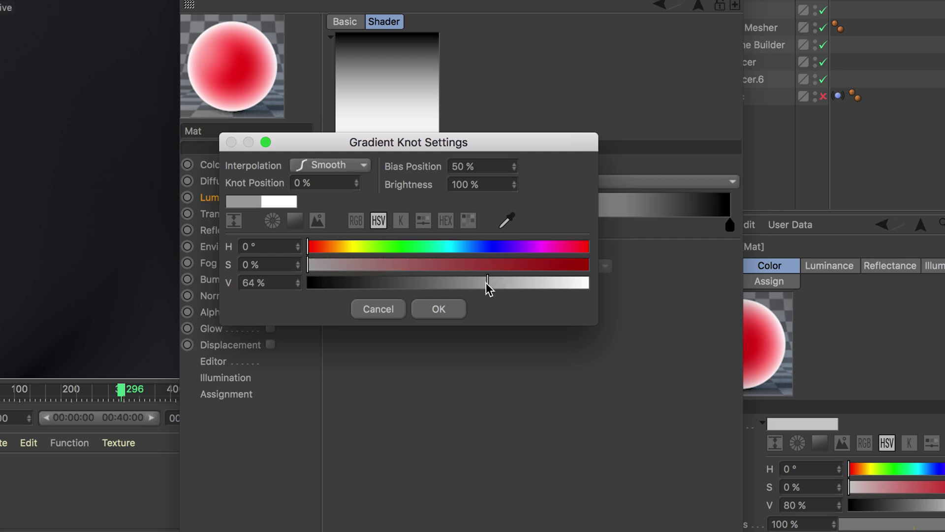
left_click(438, 309)
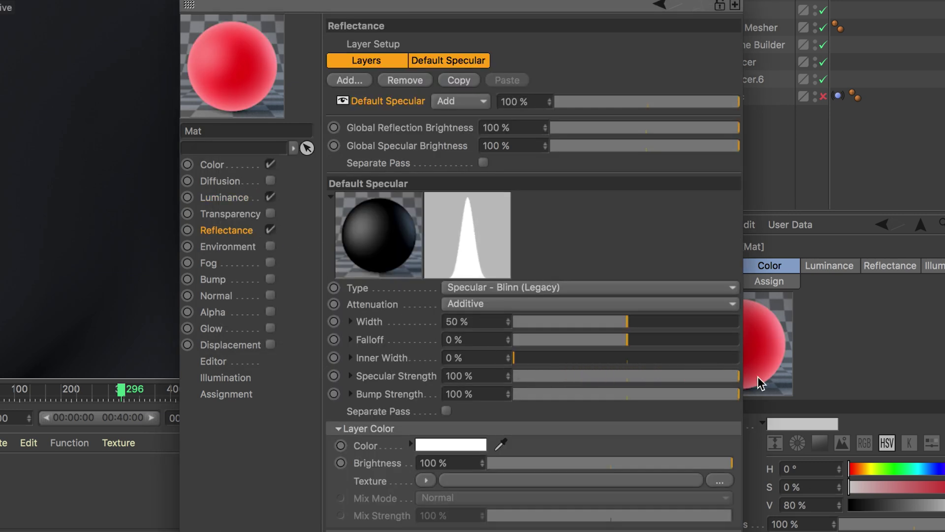
Tint the Reflectance channel's Default Specular layer color a pale red
left_click(451, 444)
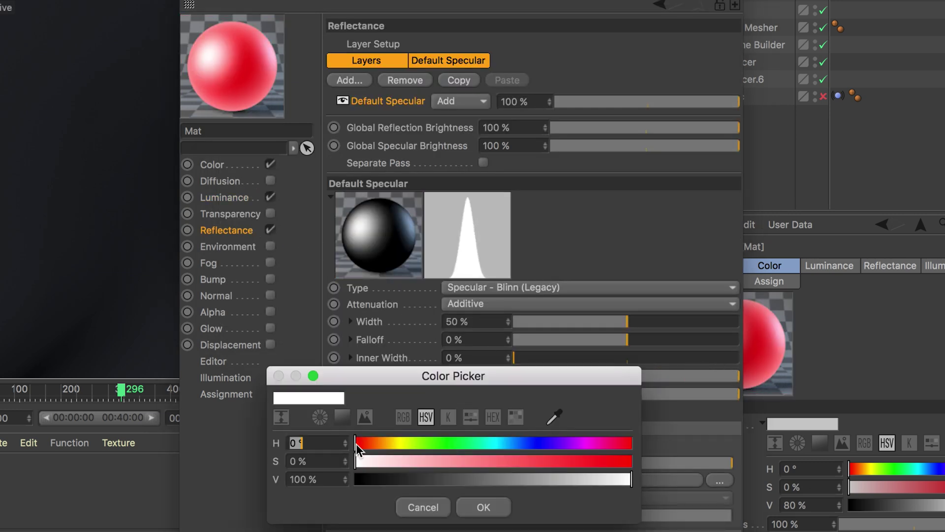
left_click_drag(357, 461, 418, 460)
key("Return")
Enable the Bump channel with a Noise shader, using the Naki noise type, and open its Global Scale for editing
left_click(270, 279)
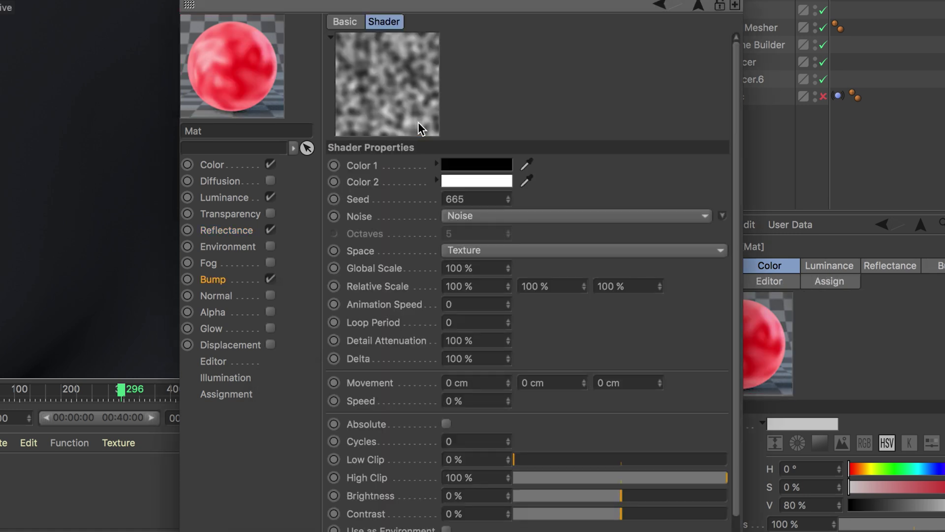
left_click(576, 219)
left_click(577, 224)
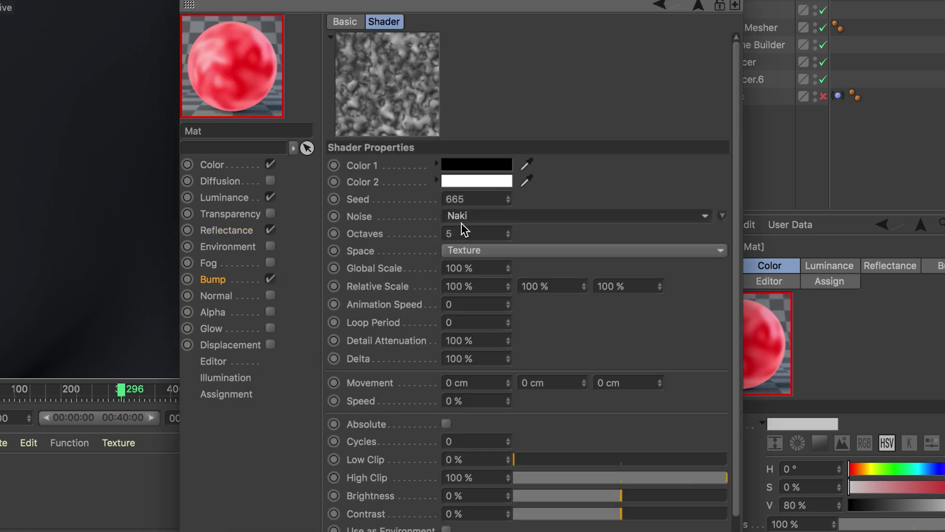
left_click(477, 266)
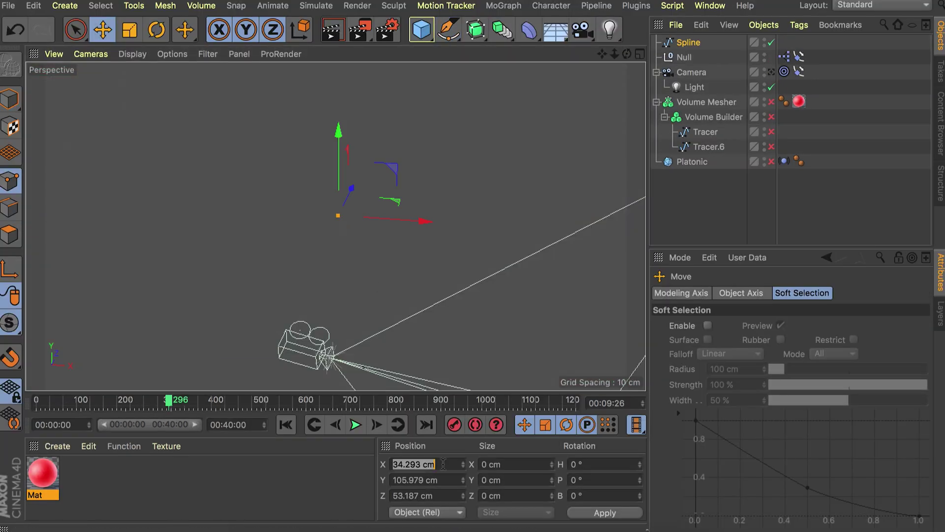
In the Front view, cut the profile spline with a vertical line through its upper and lower segments near the outer end
middle_click(395, 274)
middle_click(395, 274)
left_click_drag(443, 227, 382, 214)
right_click_drag(382, 215, 420, 175, "alt")
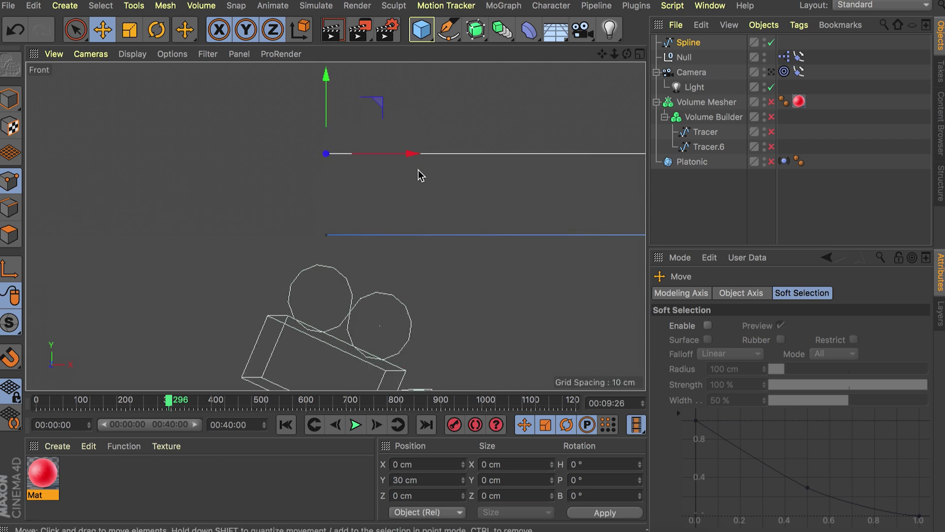
middle_click_drag(483, 168, 348, 193, "alt")
key("k")
key("l")
left_click(475, 135)
left_click(475, 312)
Select the inner points and the newly cut points of the profile spline and scale them vertically to 70 %
key("space")
left_click(476, 258, "shift")
left_click(193, 258, "shift")
key("t")
left_click_drag(334, 134, 336, 158)
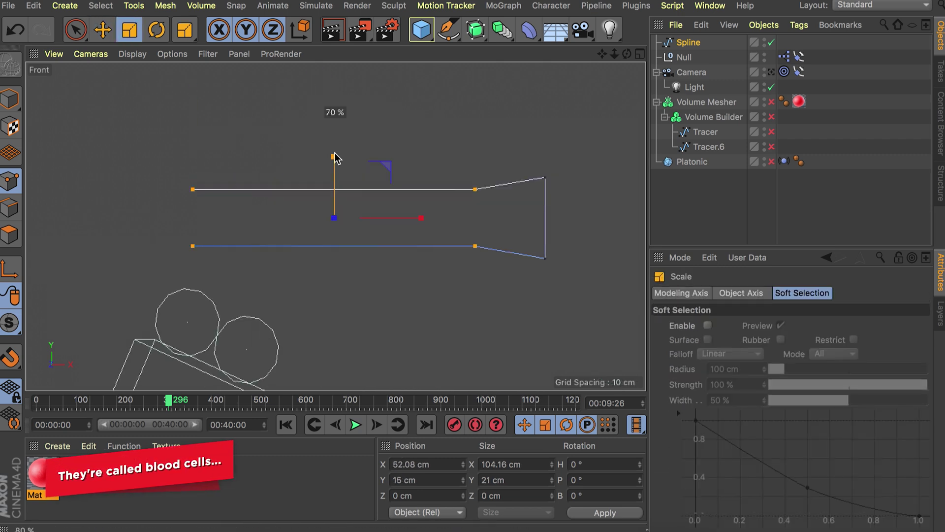
Apply soft interpolation to the profile spline's points to round its wide outer end
key("space")
left_click_drag(473, 185, 475, 246)
right_click(485, 190)
left_click(528, 126)
left_click(575, 193)
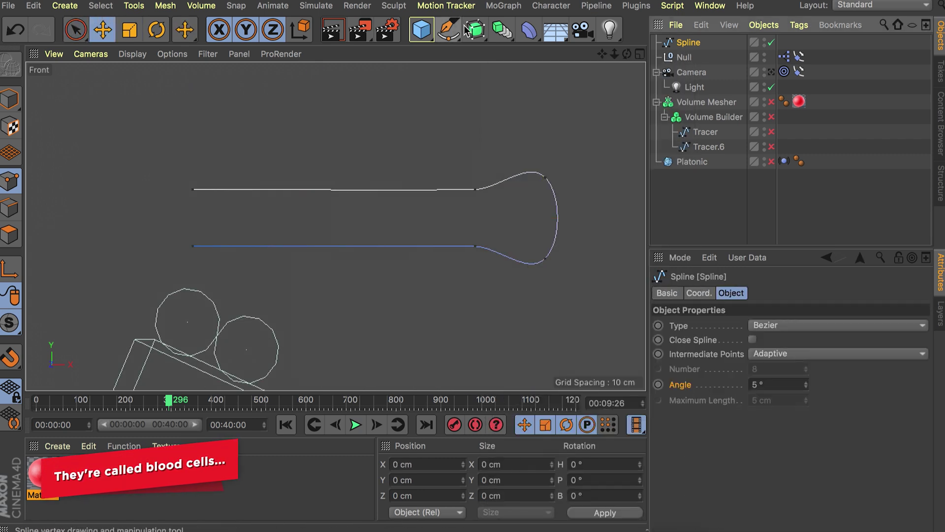
Revolve the profile spline with a Lathe generator and nest the Lathe inside a new Cloner
left_click_drag(475, 29, 497, 70)
left_click_drag(688, 57, 686, 45)
left_click(503, 6)
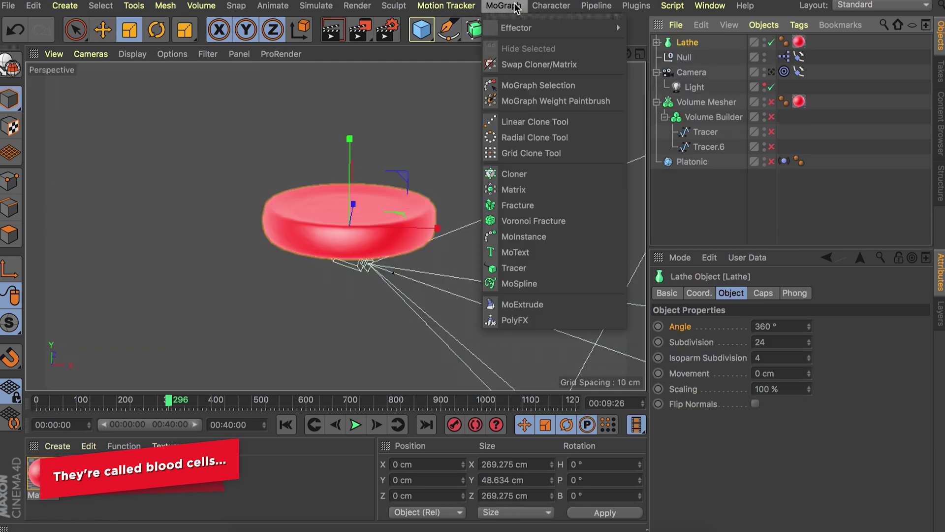
left_click(512, 172)
left_click_drag(695, 57, 689, 43)
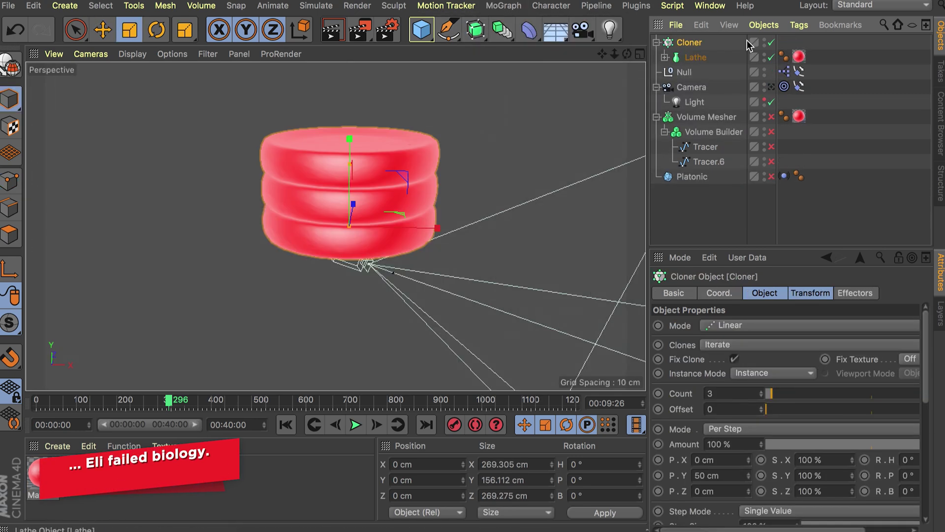
Switch the Cloner to Grid Array mode with a count of 11 by 5 by 4
left_click(737, 329)
left_click(754, 387)
left_click_drag(754, 392, 754, 381)
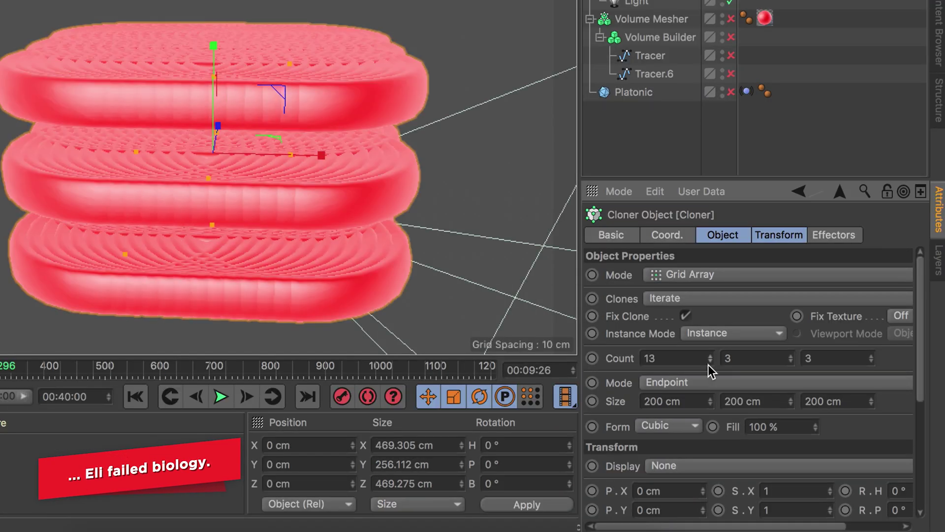
left_click(707, 364)
left_click(708, 364)
left_click(793, 355)
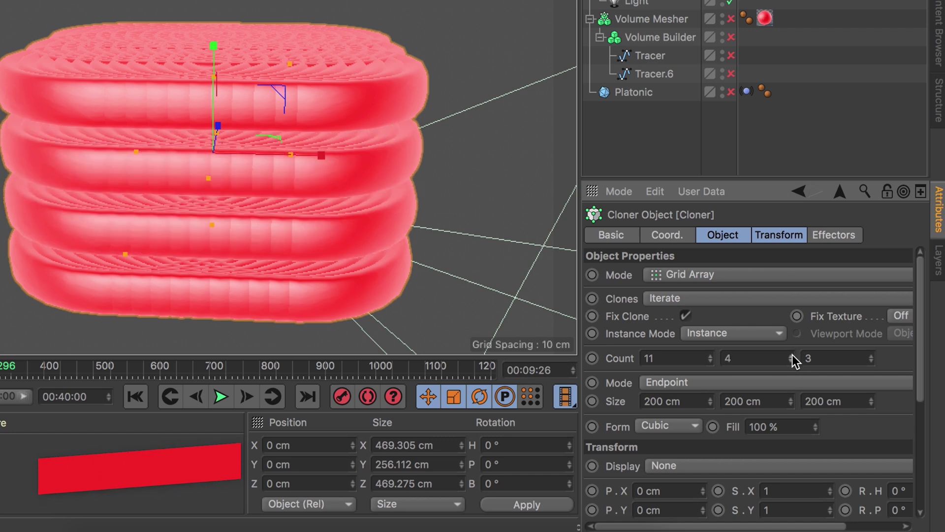
left_click(793, 356)
left_click(872, 356)
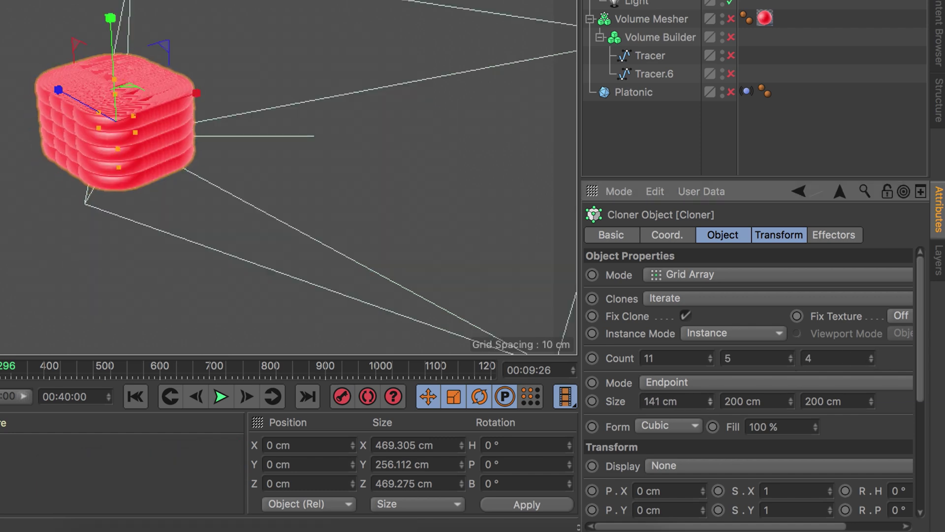
Set the Cloner's grid size to 476 cm in X and 2 cm in both Y and Z
left_click_drag(710, 401, 710, 317)
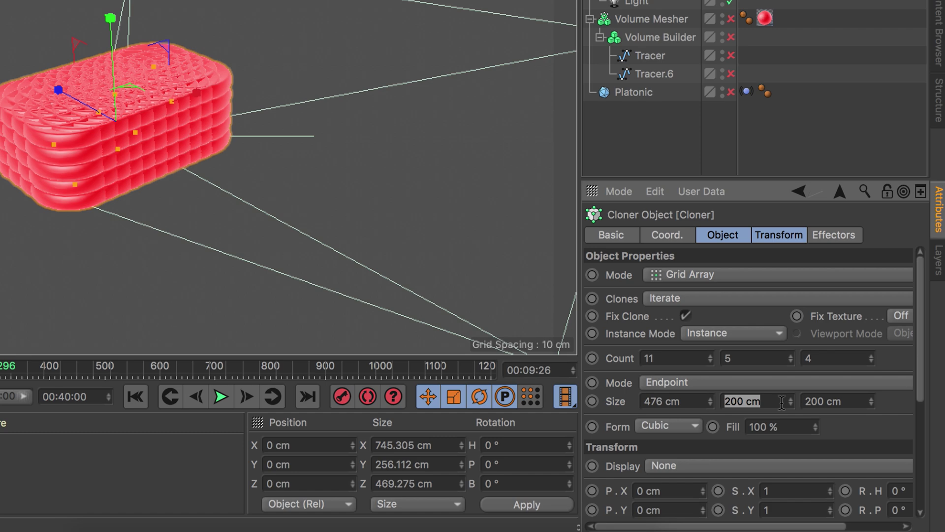
type("2")
key("Tab")
type("2")
key("Return")
Add a Random effector to the Cloner with position offsets of 20 cm in X and 0 cm in Y and Z
left_click(504, 5)
mouse_move(527, 33)
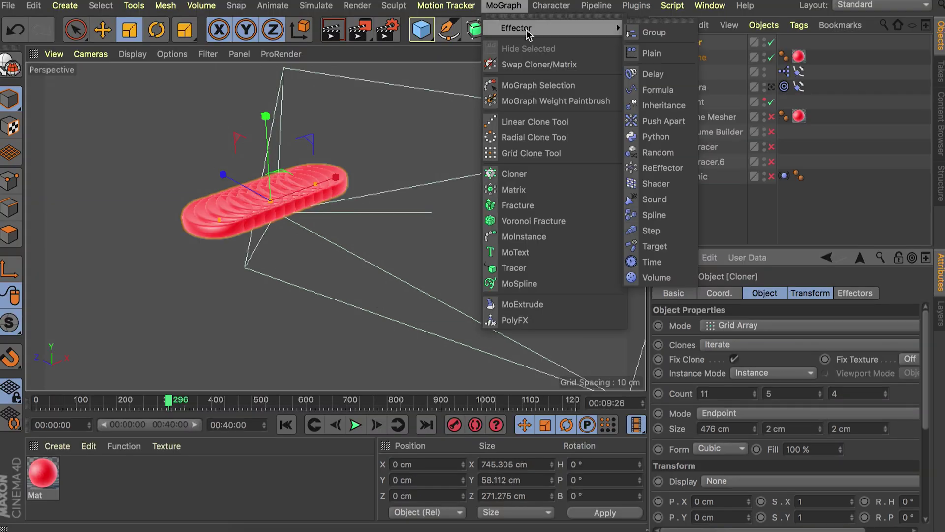
left_click(658, 152)
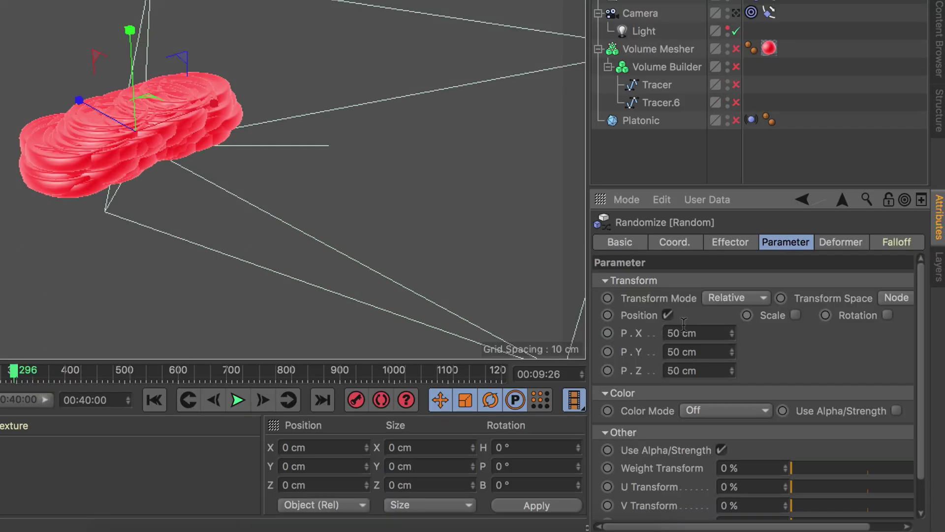
double_click(684, 351)
type("0")
double_click(688, 370)
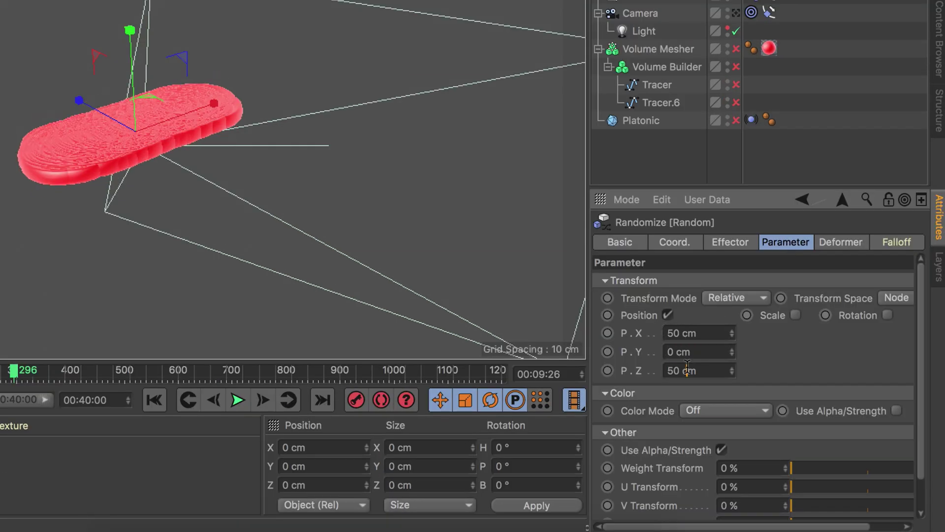
type("0")
double_click(674, 333)
type("20")
key("Return")
Enable rotation on the Random effector and set heading, pitch and bank to 360° each
left_click(894, 332)
type("360")
key("Tab")
type("360")
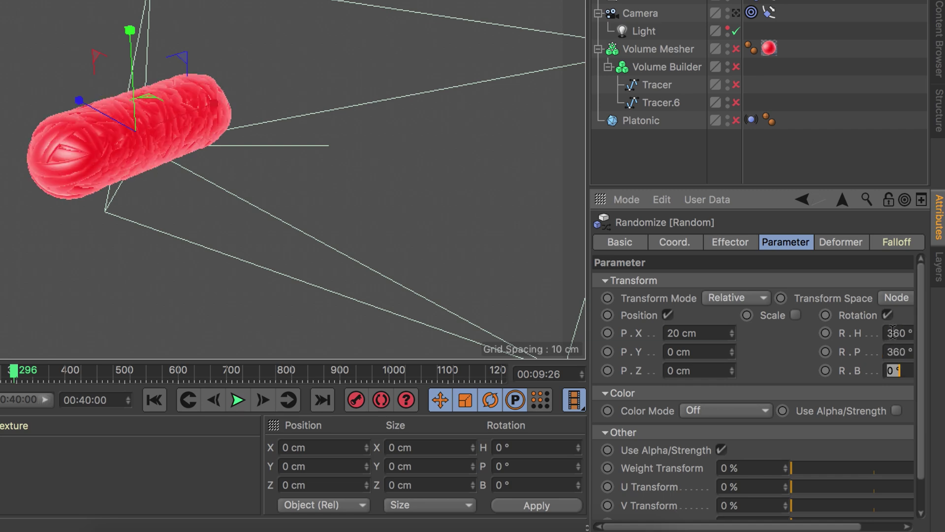
key("Tab")
type("360")
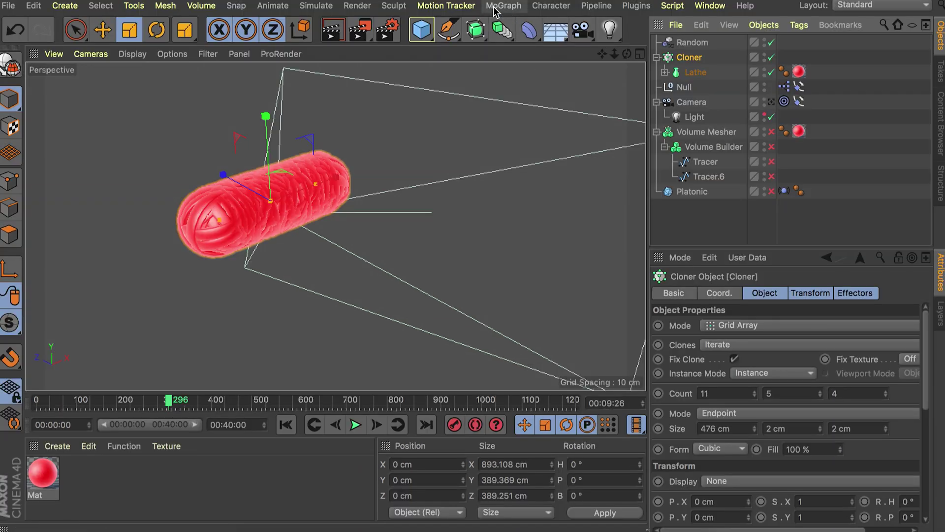
Add a Push Apart effector to the Cloner and set its radius to 4 cm
left_click(503, 5)
mouse_move(507, 31)
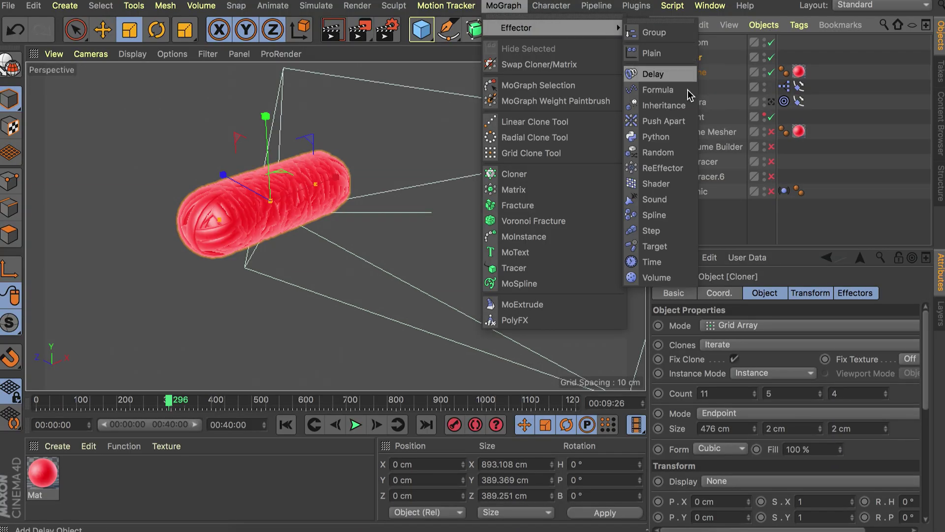
left_click(663, 121)
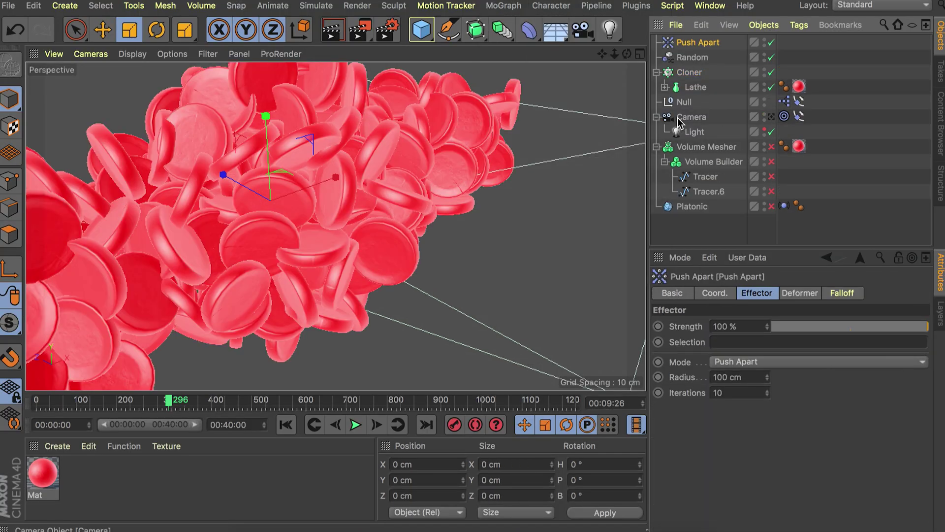
double_click(730, 377)
type("4")
key("Return")
Scale the Lathe object inside the Cloner down to small cells
left_click(692, 72)
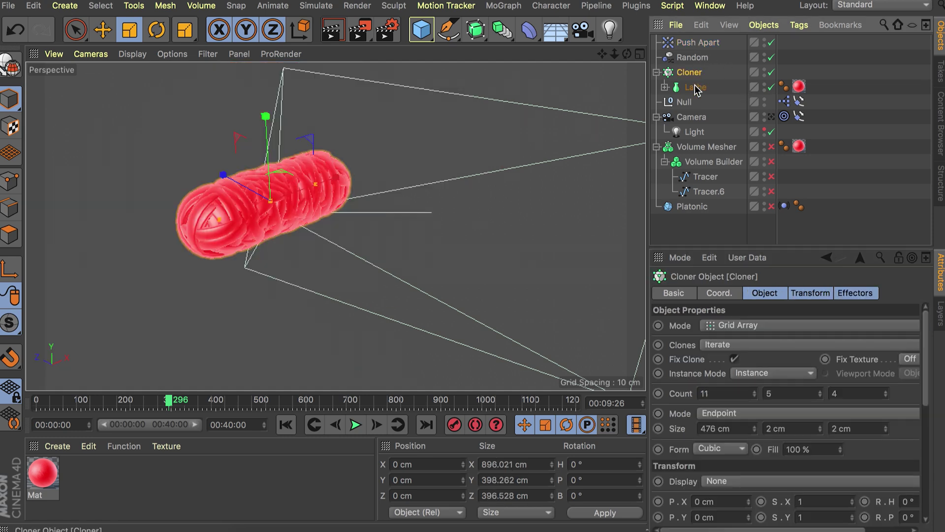
left_click(696, 88)
left_click_drag(628, 140, 344, 165)
Add a Shader effector to the Cloner, turning its scale parameter off and its position parameter on
left_click(507, 5)
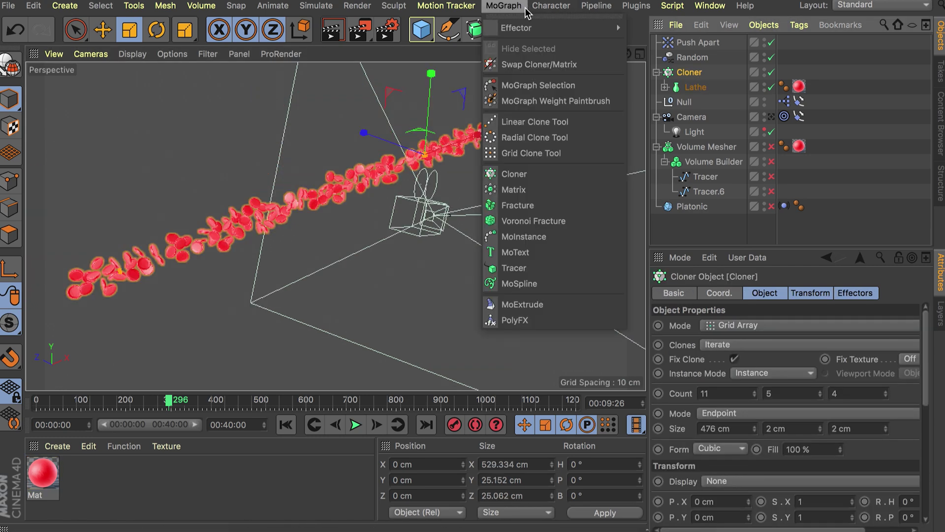
mouse_move(526, 31)
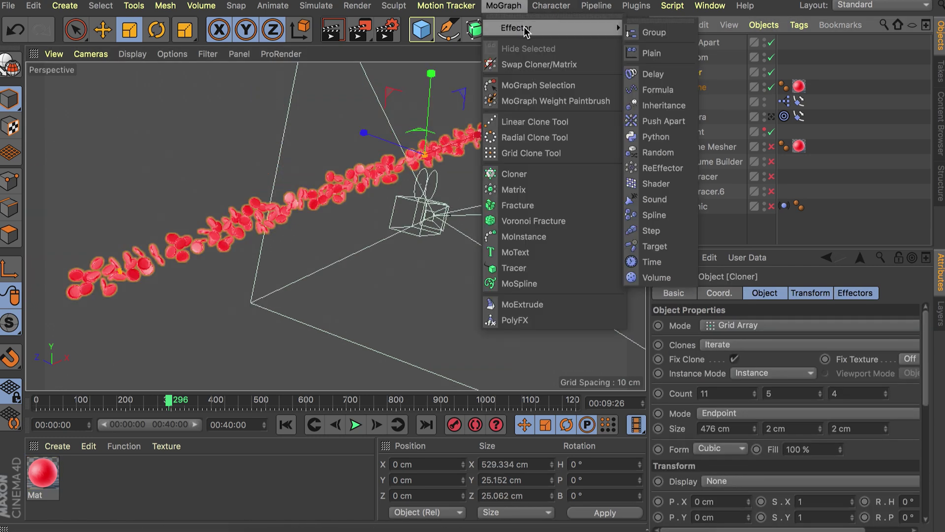
left_click(651, 183)
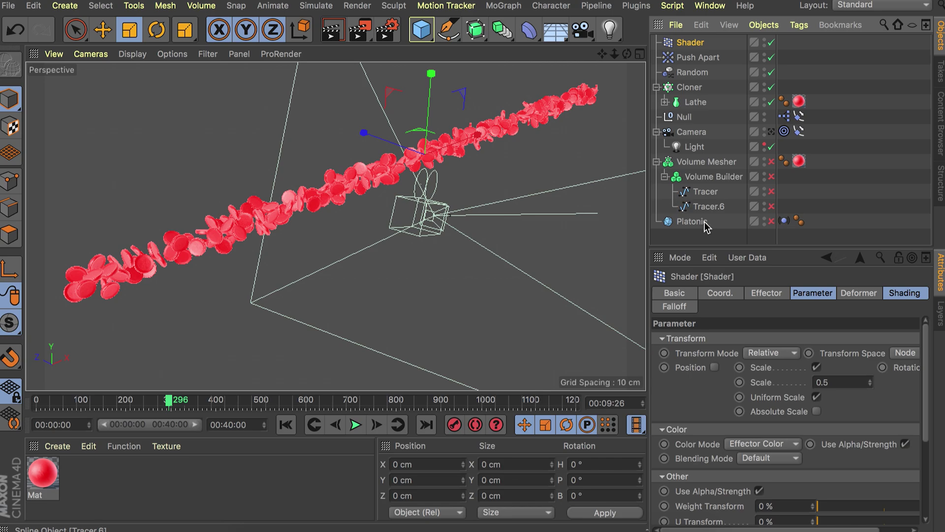
left_click(816, 367)
left_click(714, 367)
Set the Shader effector's X, Y and Z position offsets to 2 cm and its heading and pitch rotation to 360°
double_click(728, 382)
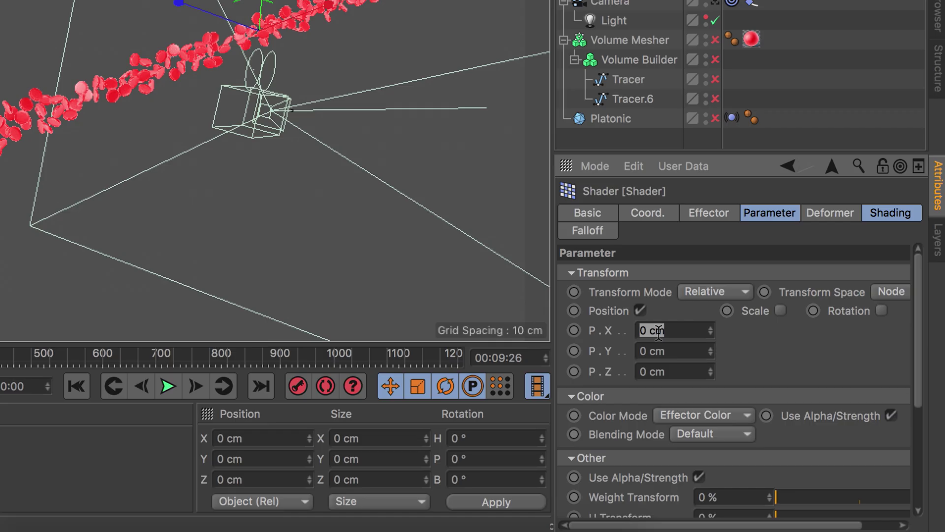
left_click(659, 331)
type("2")
key("Tab")
type("2")
key("Tab")
type("2")
key("Return")
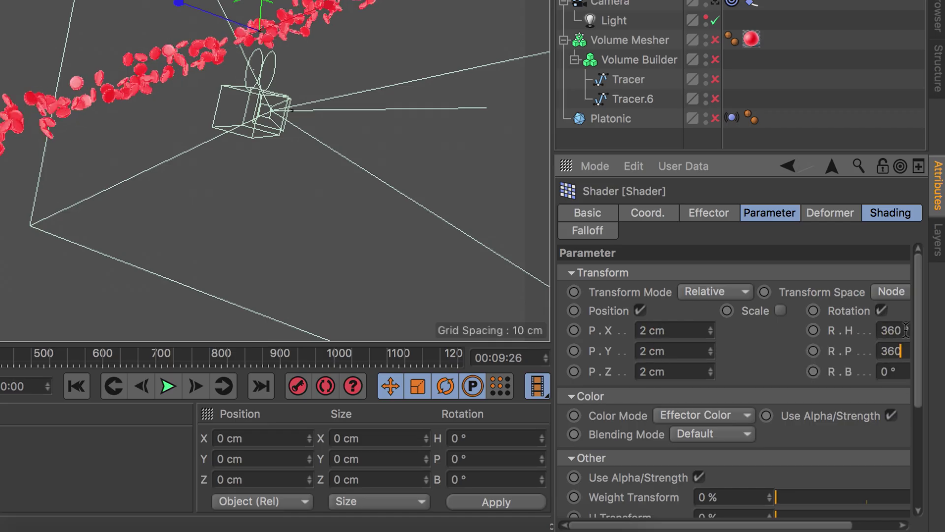
Load a Noise shader into the Shader effector's shading and set its Animation Speed to 0.5
left_click(879, 217)
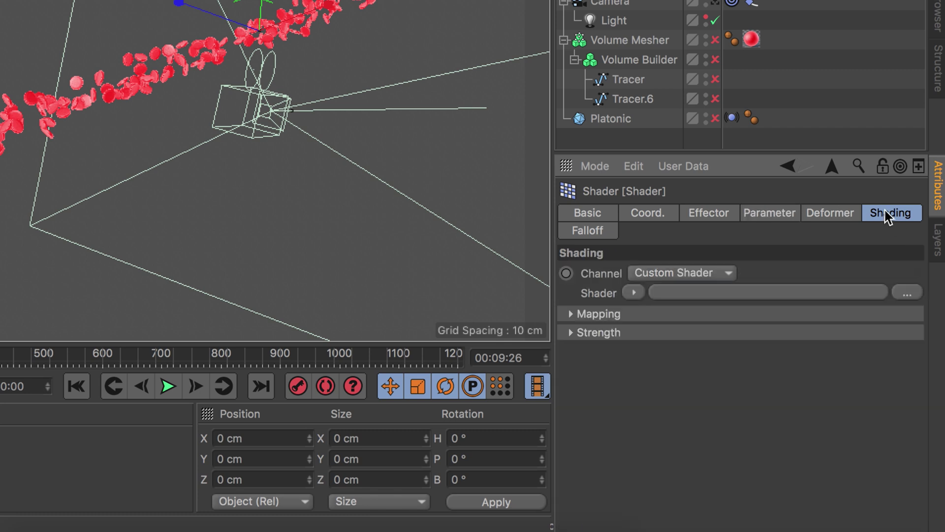
left_click(634, 292)
left_click(645, 31)
left_click(658, 333)
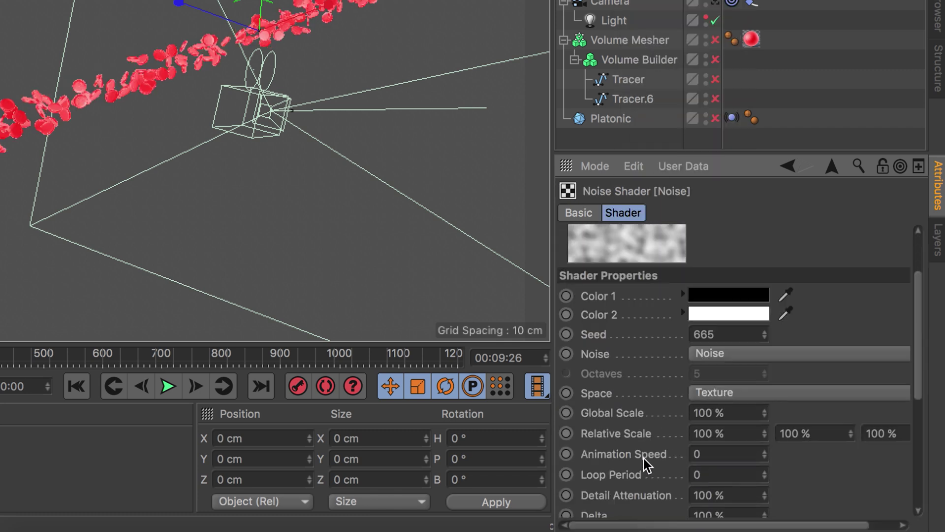
scroll(646, 465, "down", 5)
type(".5")
key("Return")
Add a Spline Wrap deformer and group the Cloner with its Shader, Push Apart and Random effectors
left_click(525, 32)
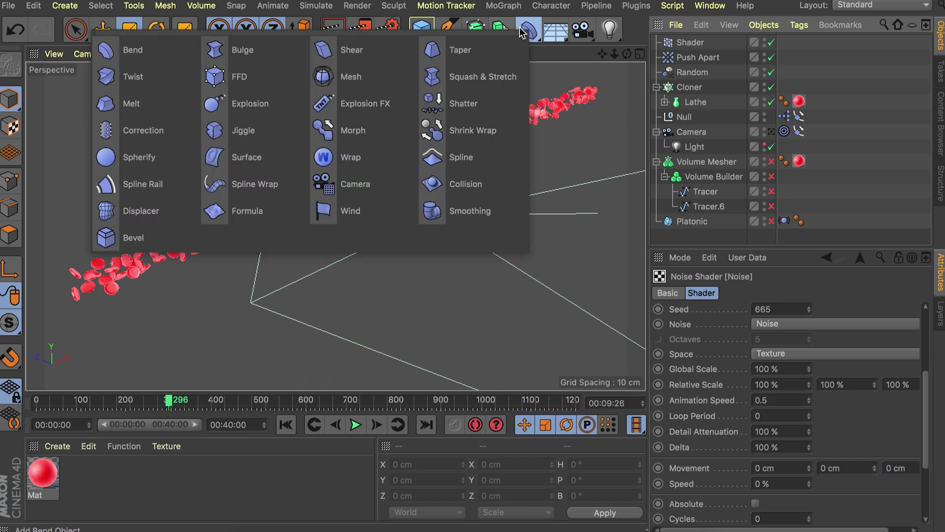
left_click(257, 190)
left_click(684, 57)
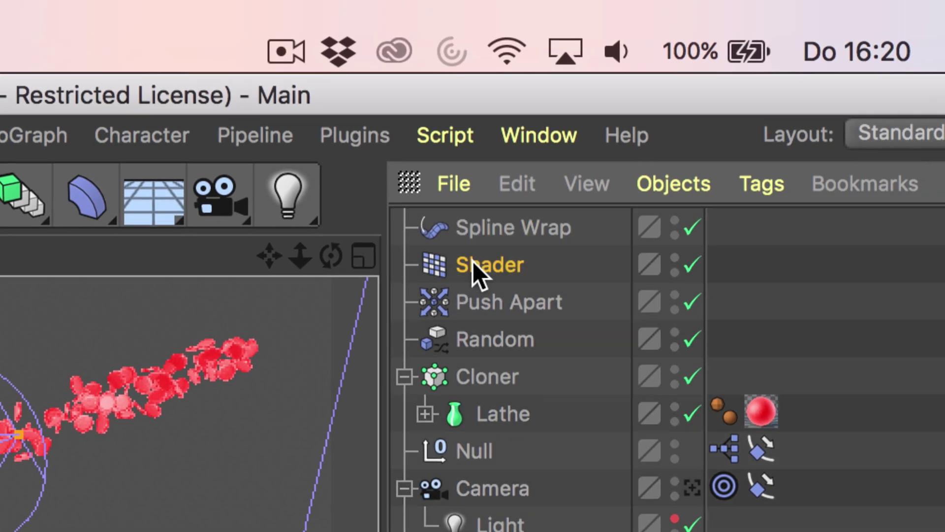
left_click(691, 118, "shift")
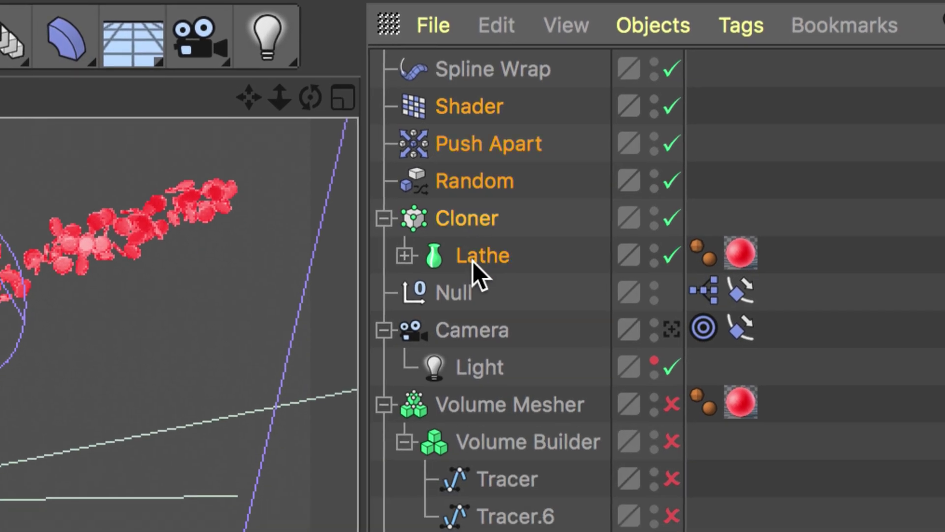
key("alt+g")
Move the Spline Wrap into the cell group and assign Tracer.6 as its spline
left_click_drag(471, 69, 467, 113)
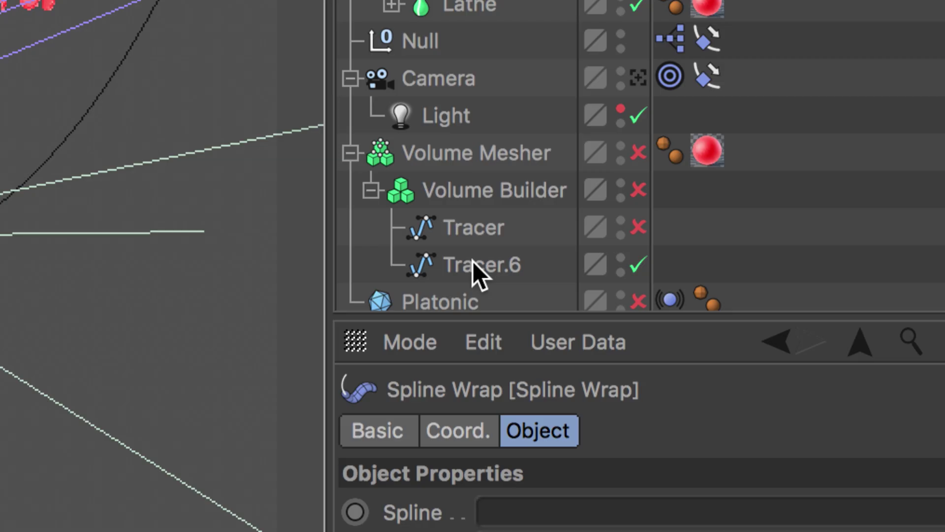
mouse_move(475, 270)
left_mouse_down()
mouse_move(478, 262)
mouse_move(474, 271)
left_mouse_up()
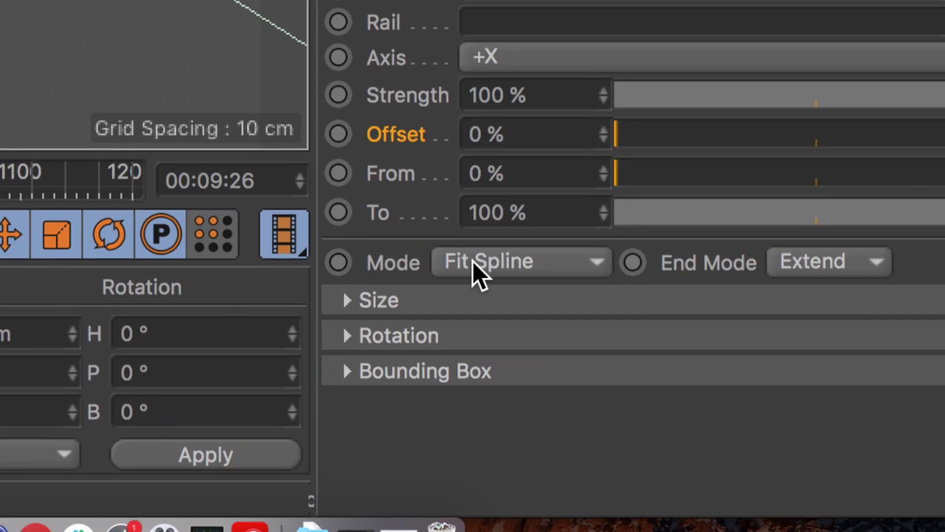
Set the Spline Wrap's mode to Keep Length and drive its Offset with the Position of the camera's Align to Spline tag
left_click(420, 531)
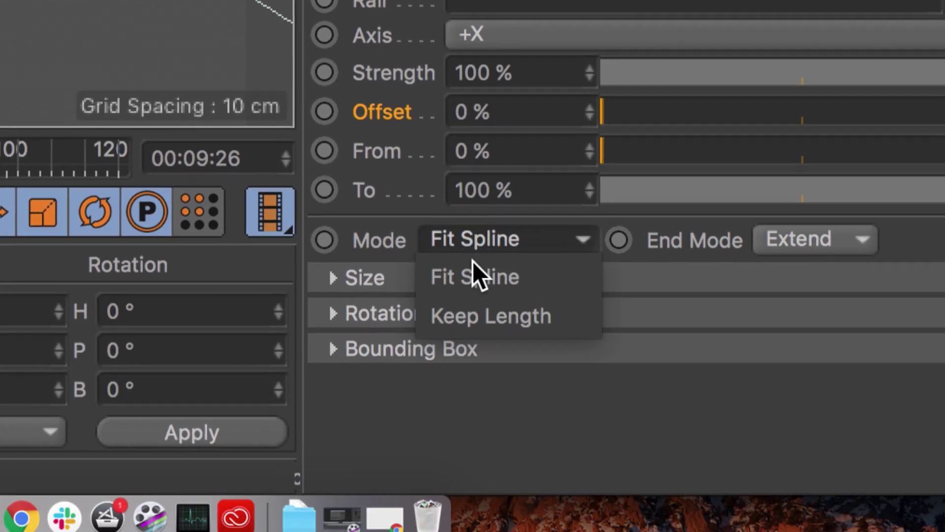
left_click(452, 531)
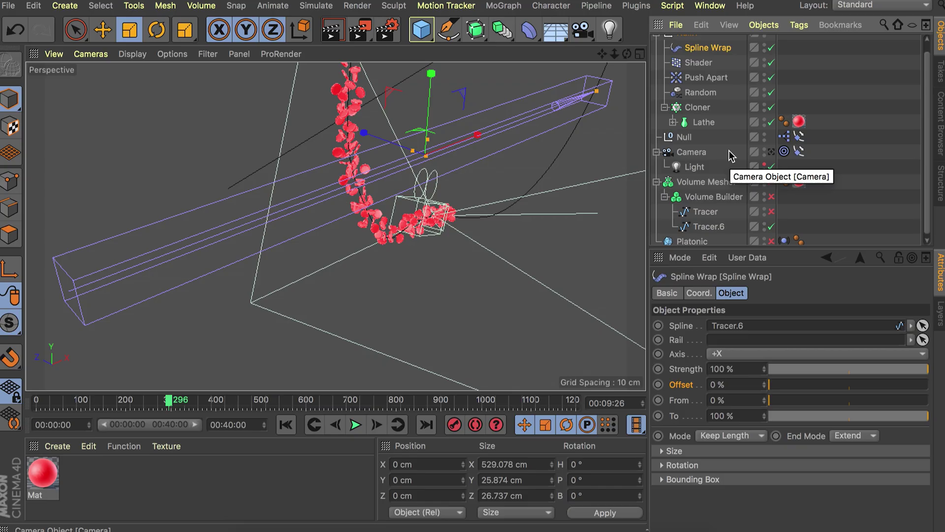
left_click(572, 123)
left_click(708, 57)
right_click(688, 387)
mouse_move(724, 276)
left_click(823, 291)
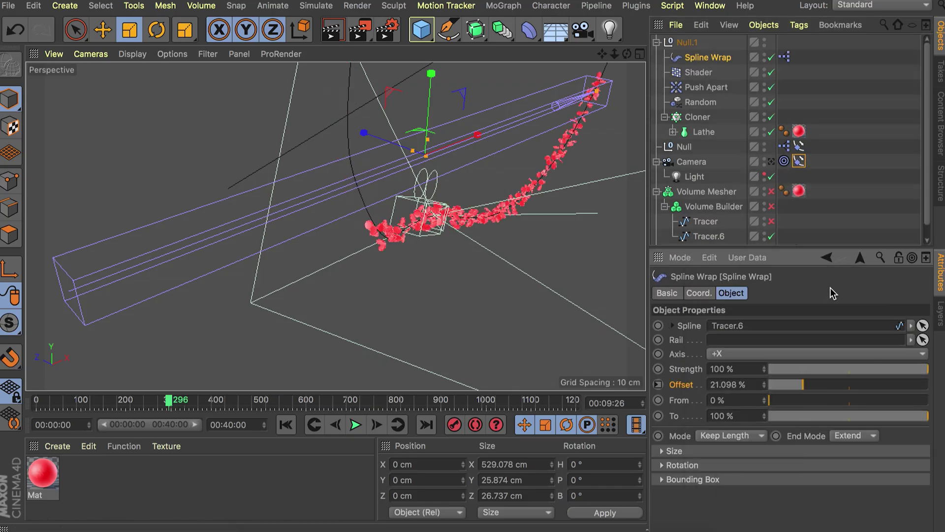
Set the Output Lower of the Range Mapper in the Spline Wrap's XPresso to -10 % and scrub the timeline back to frame 169
left_click_drag(446, 217, 383, 216, "alt")
double_click(784, 57)
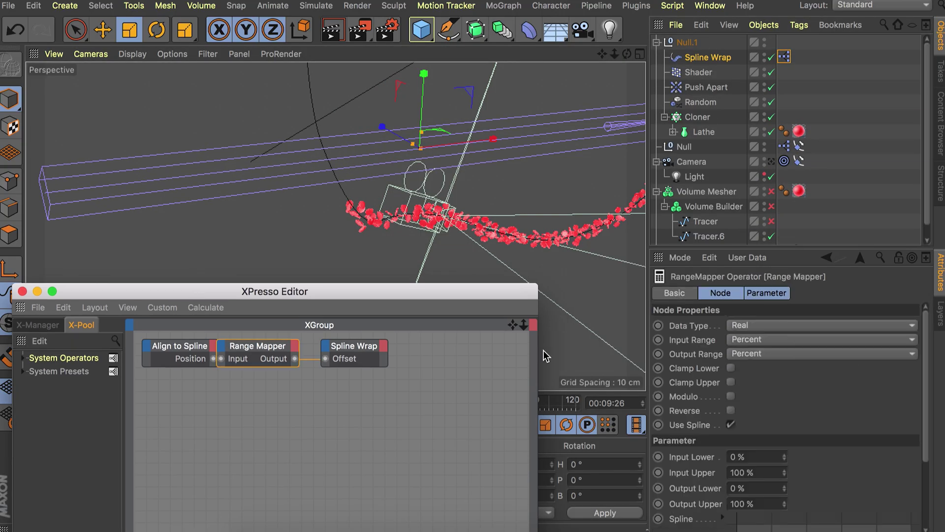
left_click_drag(785, 488, 784, 477)
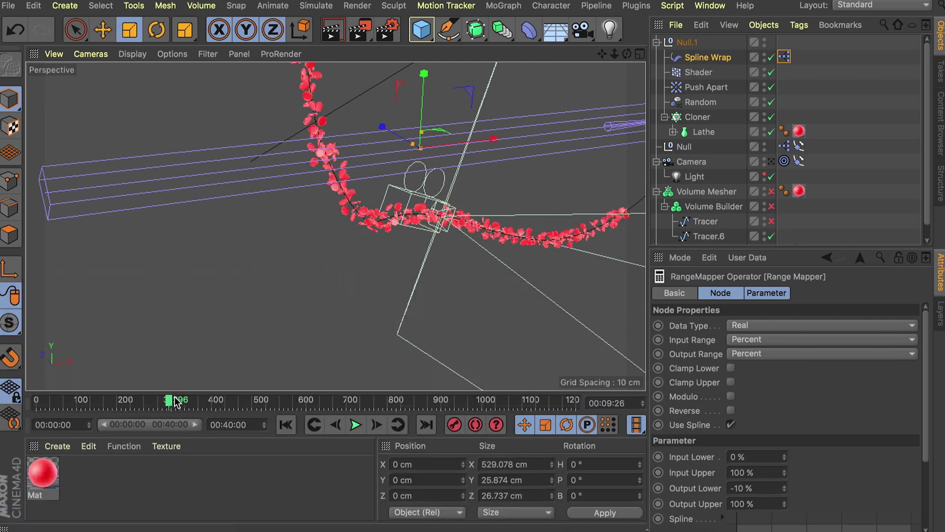
left_click_drag(178, 400, 120, 399)
Disable the Spline Wrap and add a Plain effector to the blood cell Cloner
left_click(771, 57)
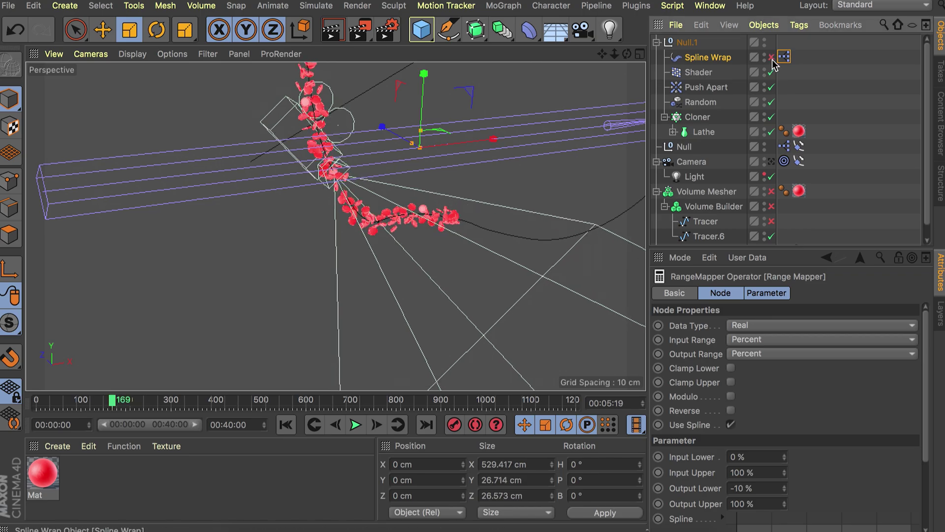
left_click(698, 117)
left_click(503, 6)
mouse_move(516, 28)
left_click(576, 83)
left_click(833, 439)
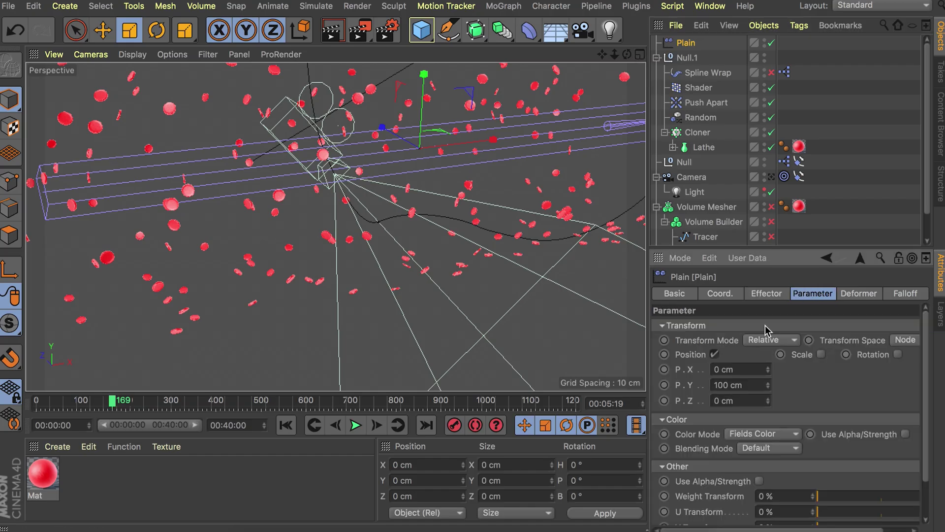
Turn off the Plain effector's Position and enable Scale with Uniform and Absolute Scale at a value of -1
left_click(715, 354)
left_click(785, 354)
left_click(817, 383)
double_click(832, 367)
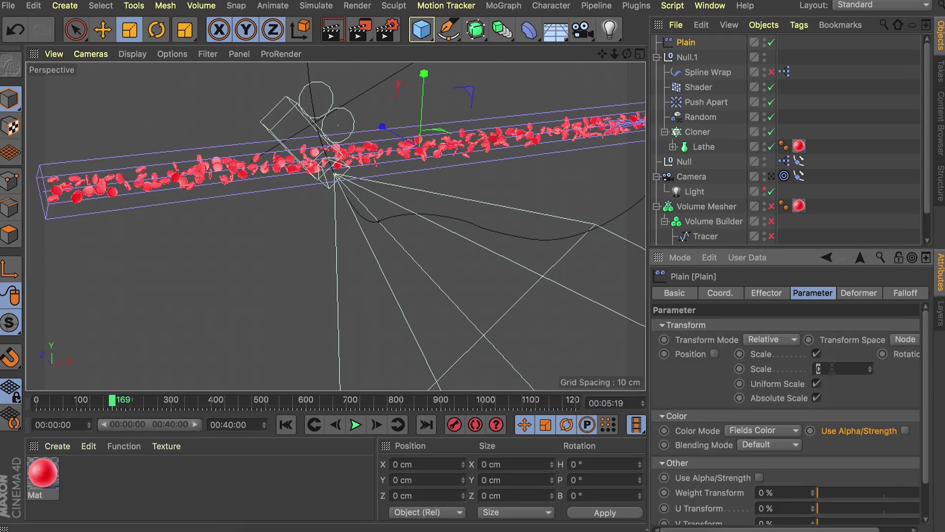
type("-1")
key("Return")
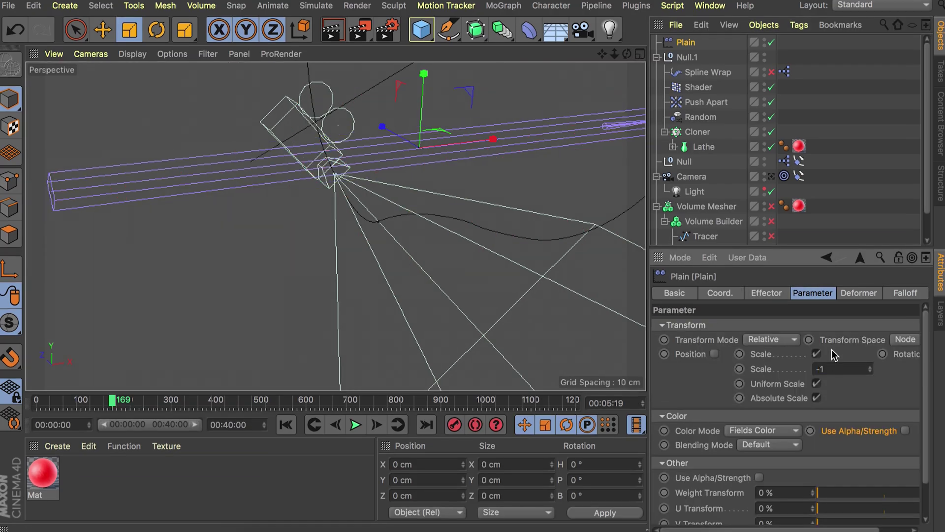
Add a Cylinder Field to the Plain effector's falloff and increase its inner offset to give a hard edge
left_click(893, 298)
left_click(682, 436)
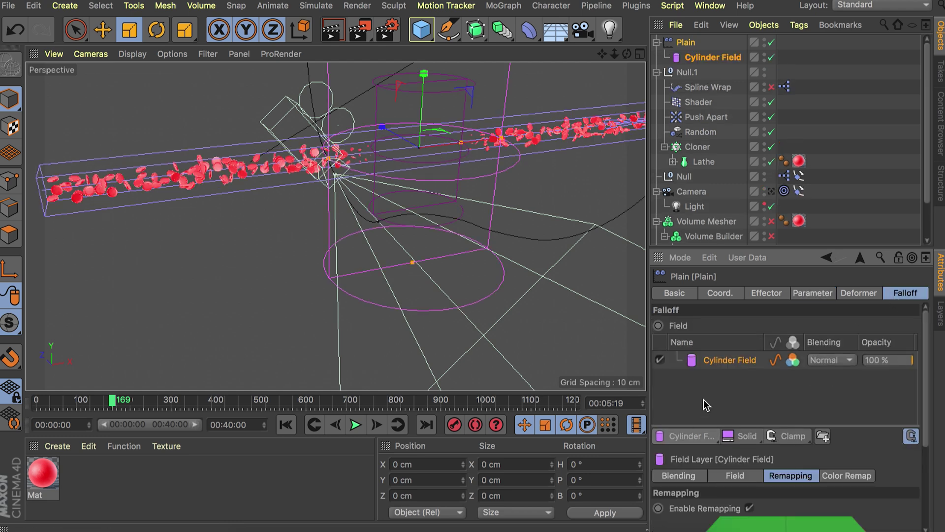
scroll(878, 487, "down", 2)
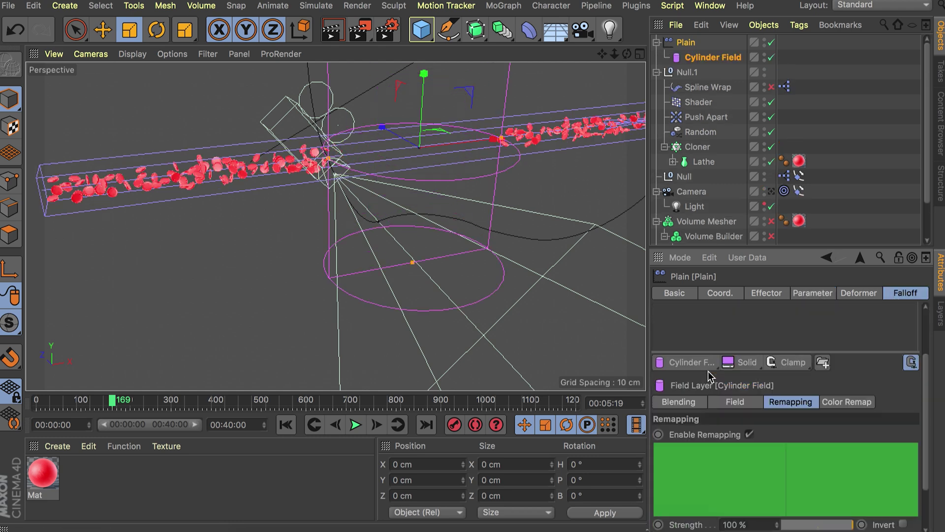
left_click(738, 344)
scroll(745, 517, "up", 2)
left_click_drag(808, 483, 864, 482)
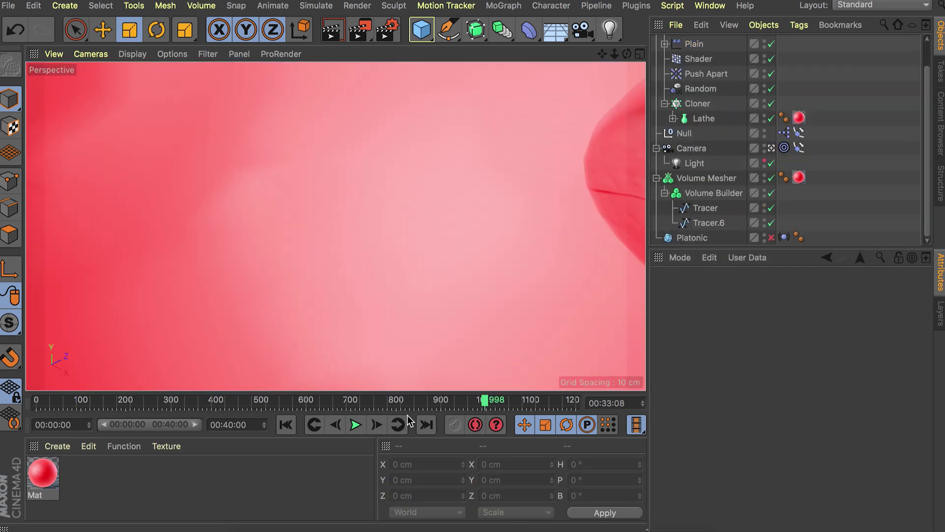
Leave the camera view and add a Sphere with an 80 cm radius as a child of the Volume Builder
left_click(771, 148)
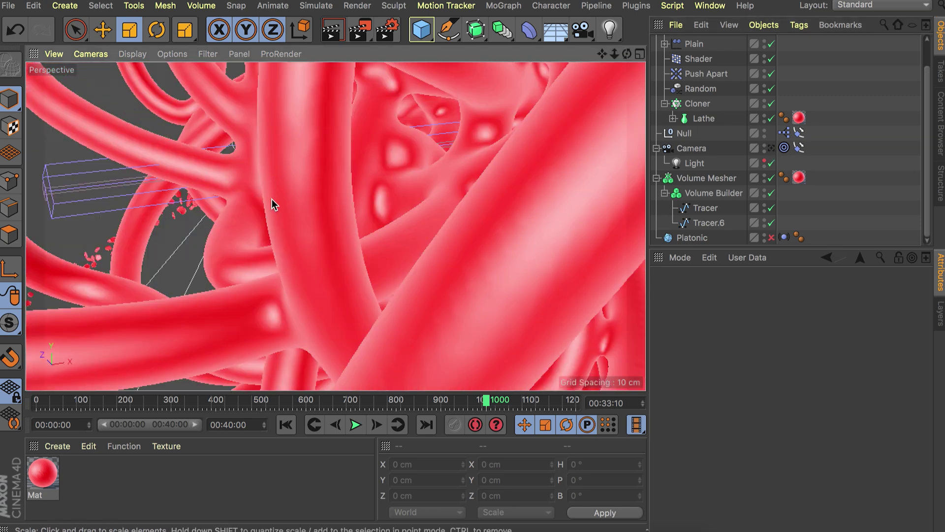
left_click_drag(274, 205, 249, 228, "alt")
scroll(249, 197, "down", 5)
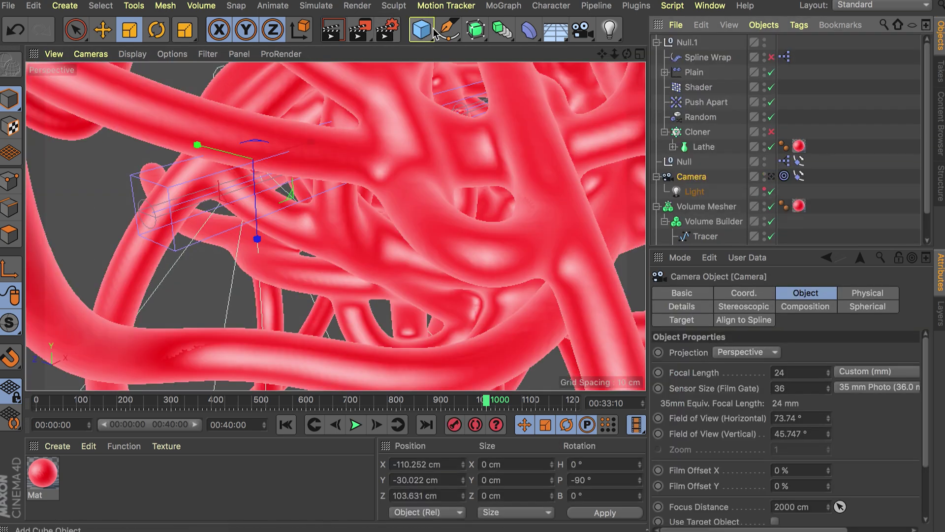
left_click(431, 34)
left_click(718, 76)
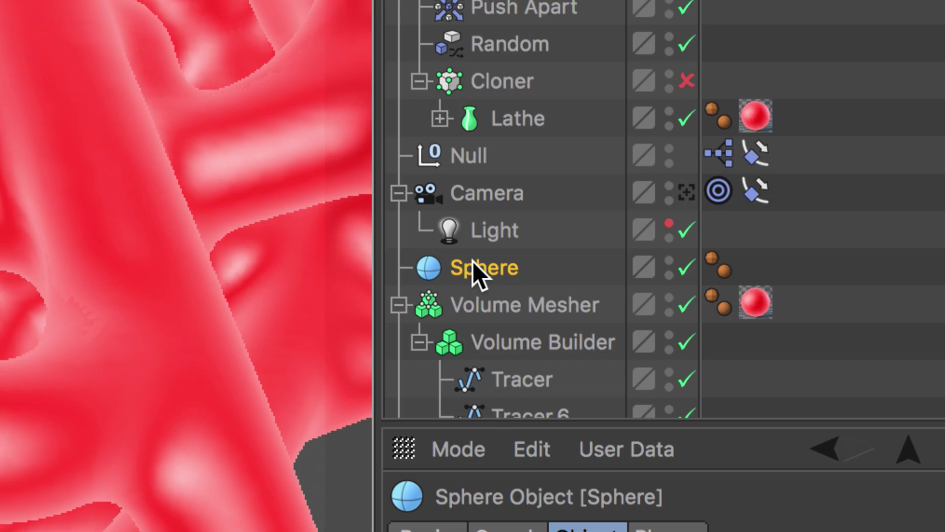
left_click_drag(695, 208, 702, 248)
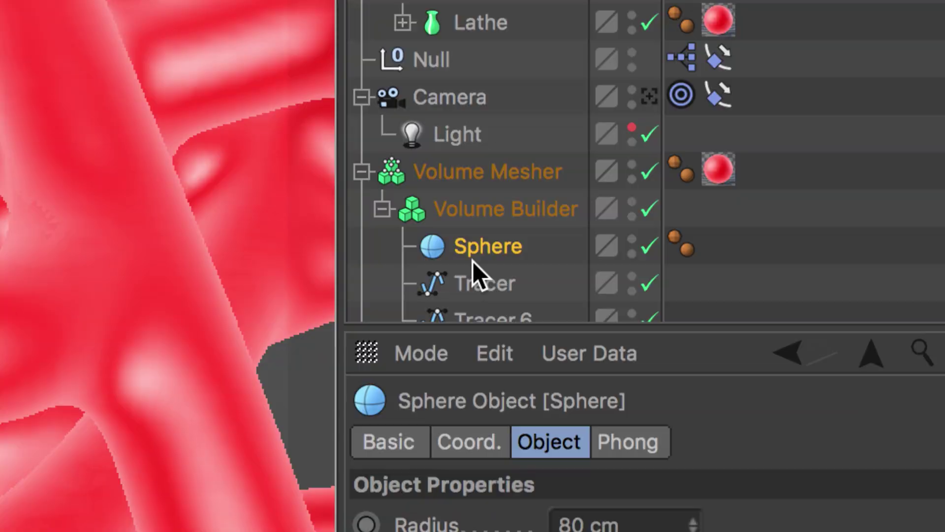
Add a second Cloner in Object mode with the Sphere as its object and Instance Mode set to Render Instance
left_click(503, 5)
left_click(540, 174)
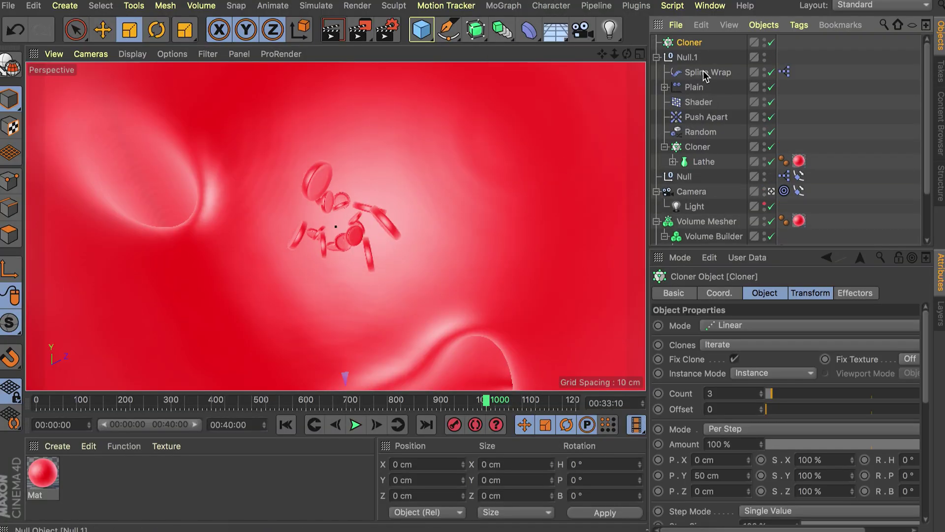
left_click(752, 326)
left_click(722, 344)
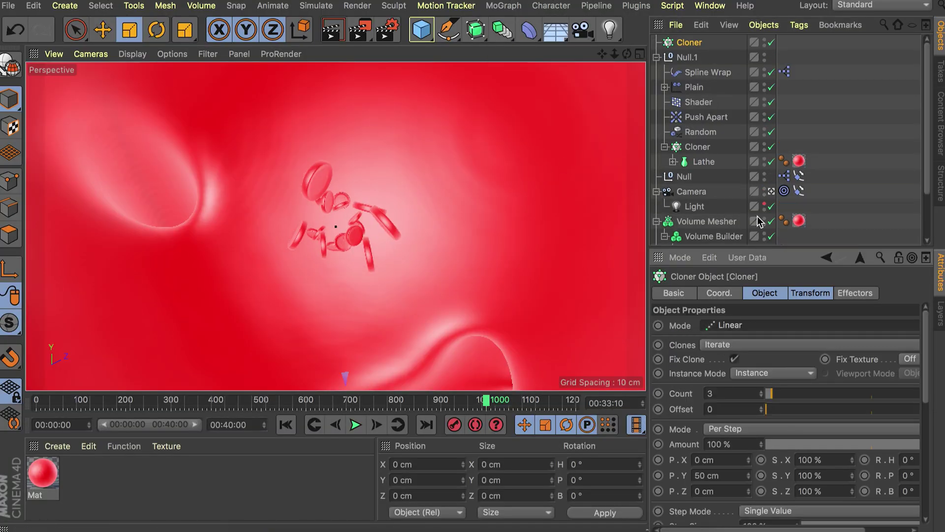
scroll(761, 211, "down", 4)
left_click_drag(705, 193, 746, 390)
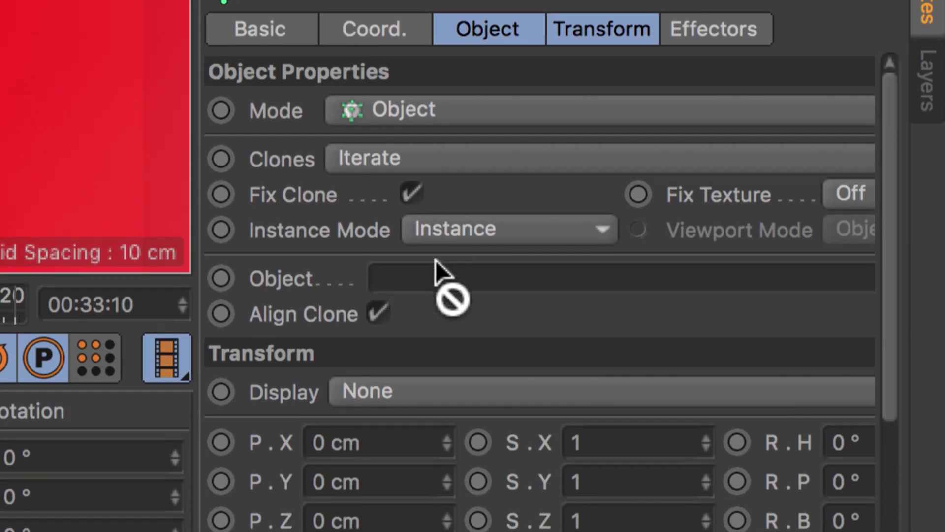
left_click(478, 218)
scroll(726, 123, "up", 4)
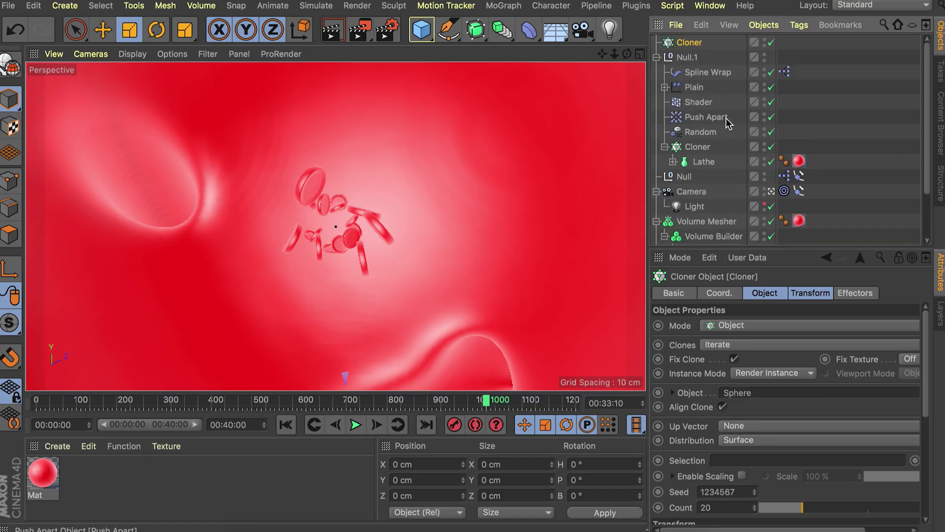
Copy the Lathe into the new Cloner, set its Distribution to Volume and raise the Count to 74
left_click_drag(681, 47, 683, 44, "ctrl")
left_click(753, 439)
left_click(735, 415)
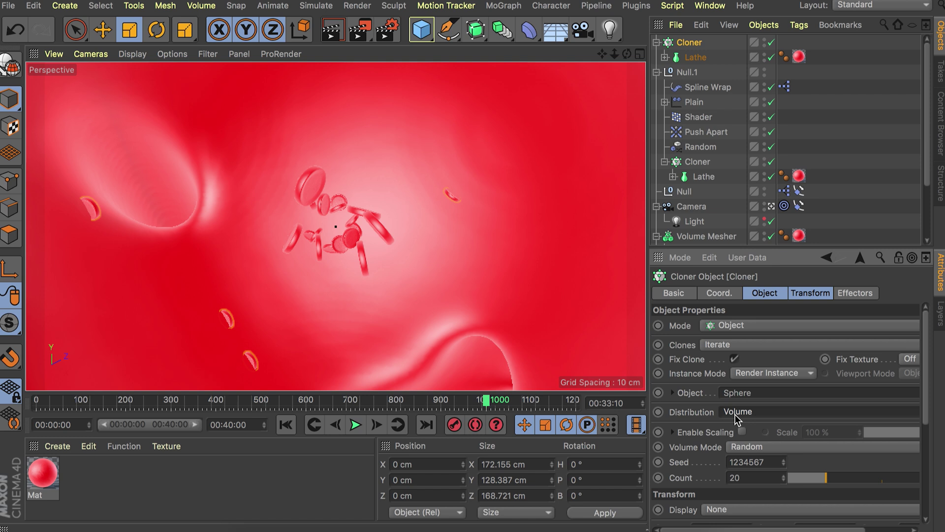
left_click_drag(876, 478, 943, 480)
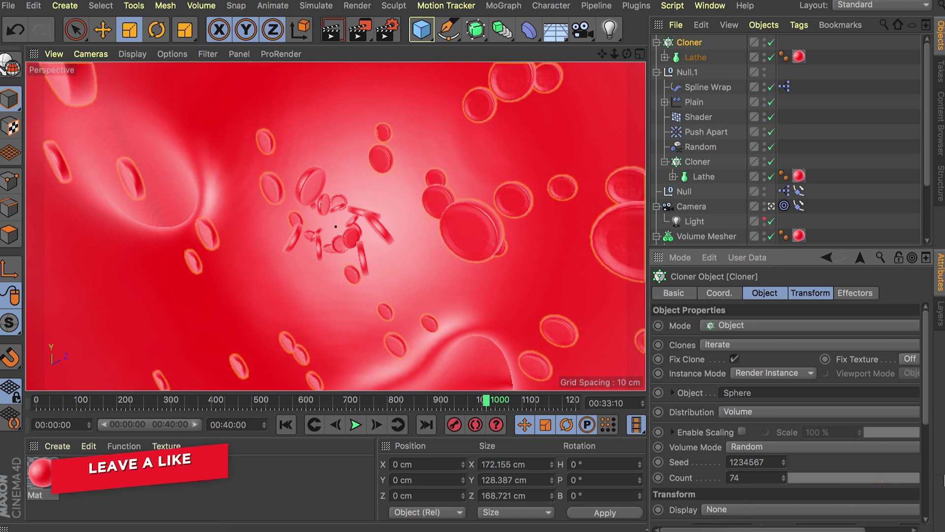
Assign the existing Random, Push Apart and Shader effectors to the new Cloner
left_click(855, 293)
left_click_drag(700, 146, 735, 328)
left_click_drag(698, 117, 753, 335)
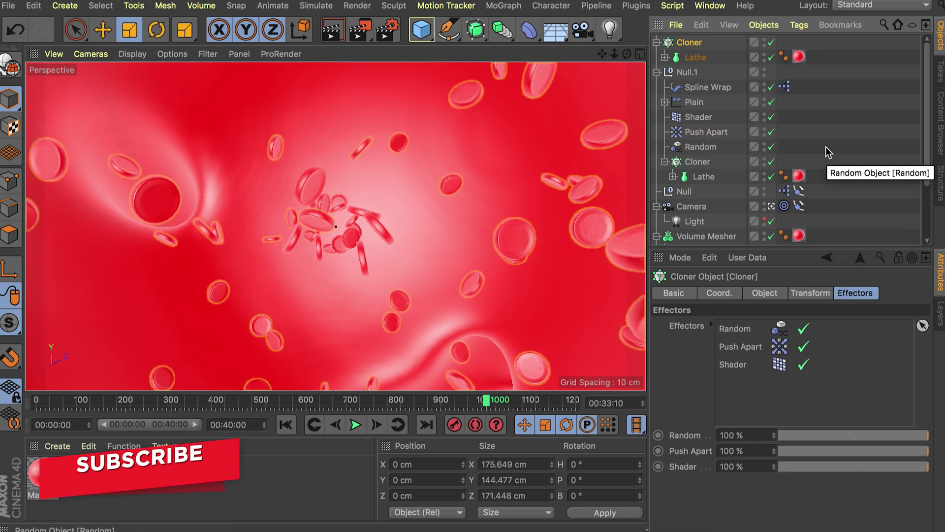